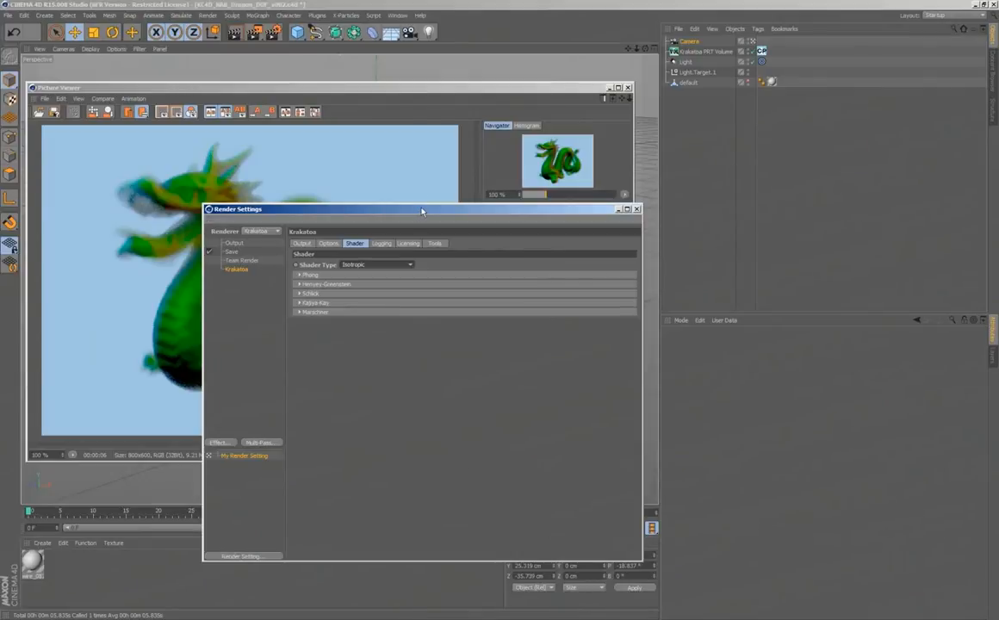
Set the Krakatoa shader type to Phong, keeping the dragon render in view
drag(422, 211, 648, 175)
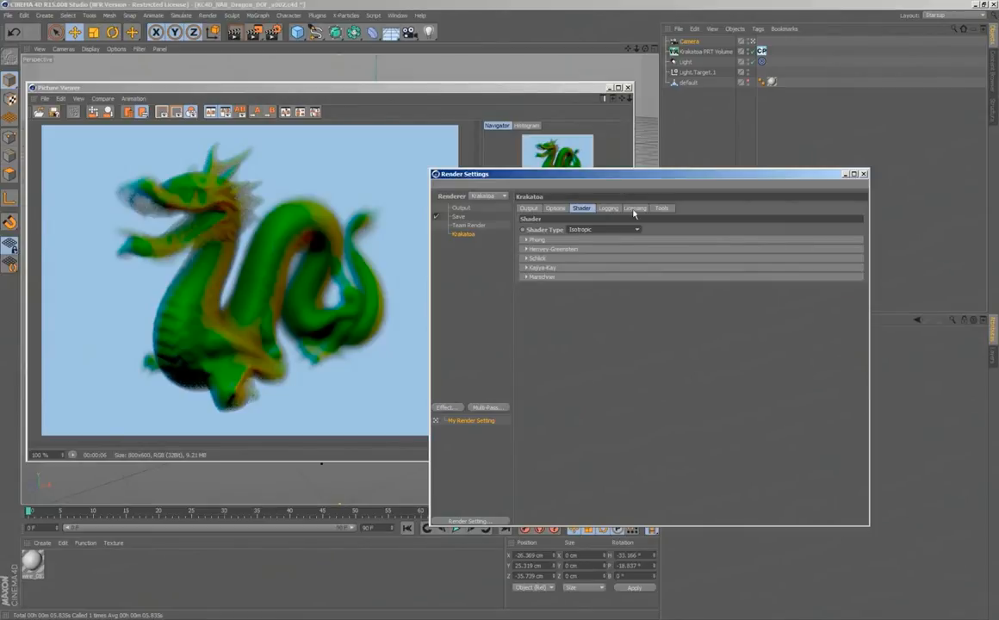
click(584, 230)
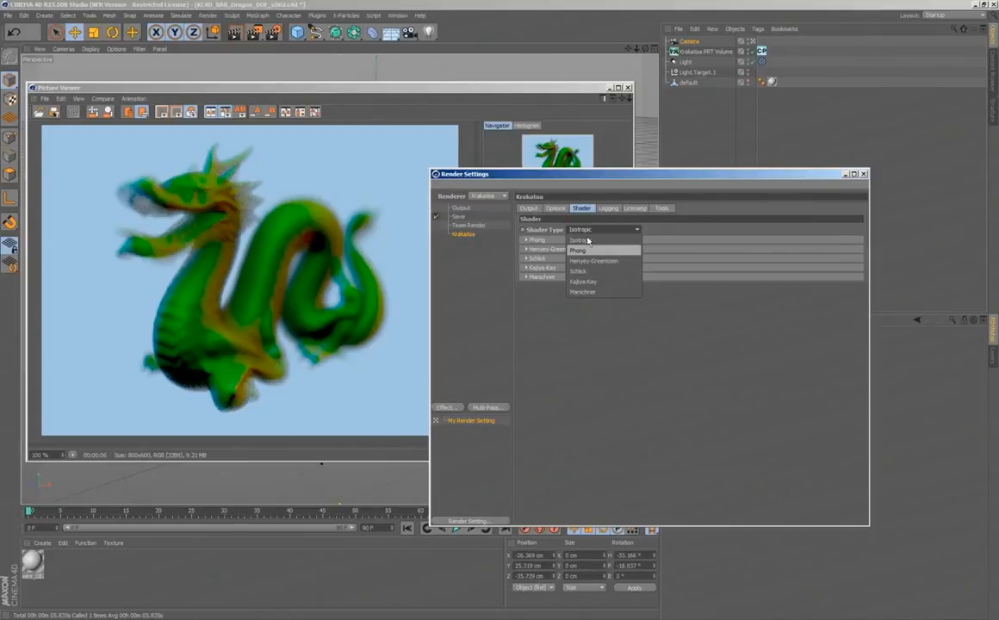
click(581, 250)
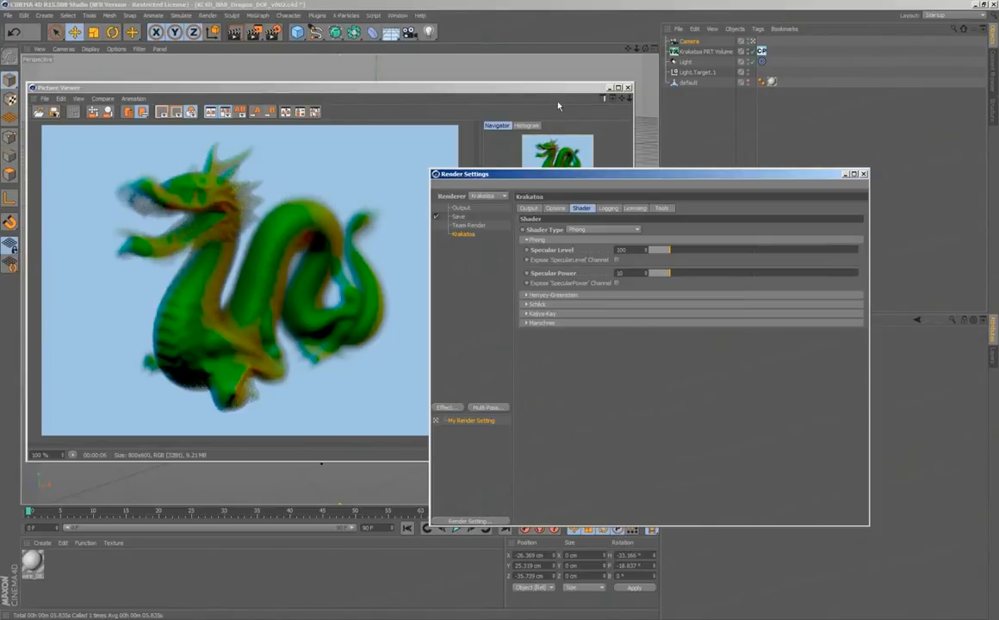
Recall an earlier dragon render in the Picture Viewer history to compare its shading
click(505, 91)
click(528, 368)
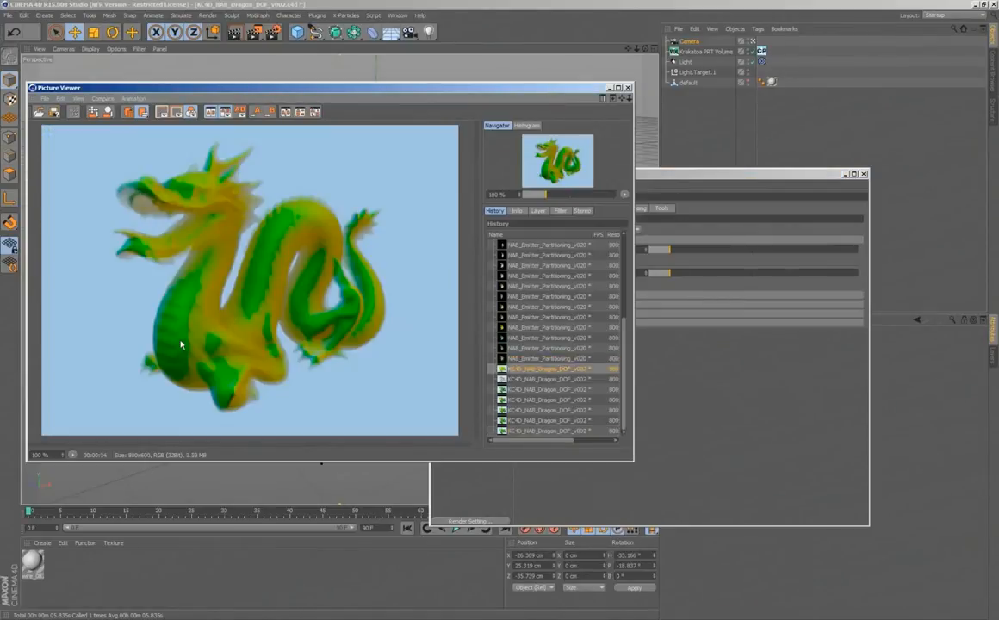
click(771, 370)
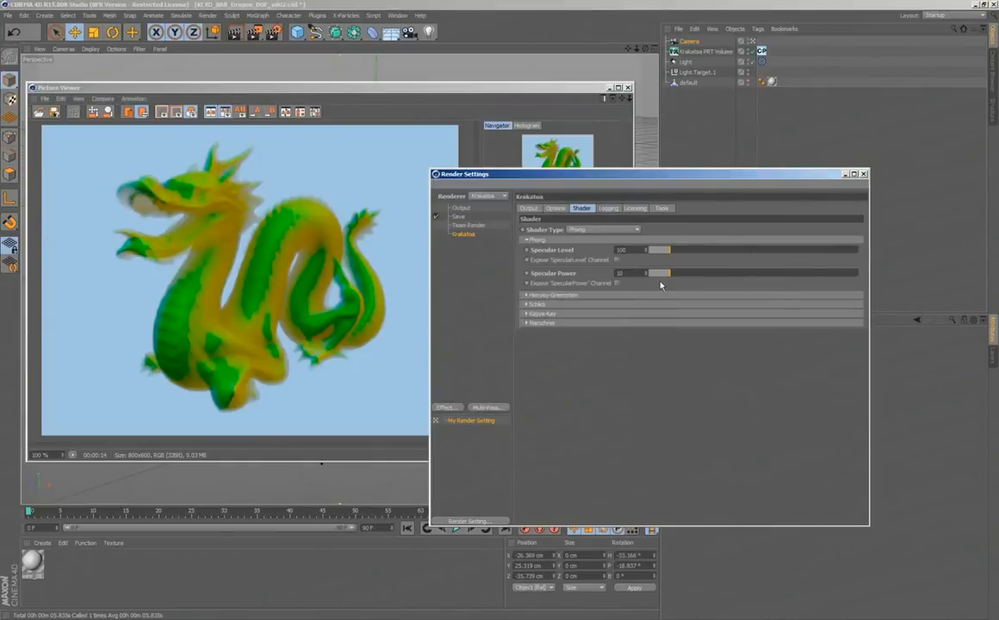
Switch the Krakatoa shader type to Henyey-Greenstein and finally to Schlick
click(589, 230)
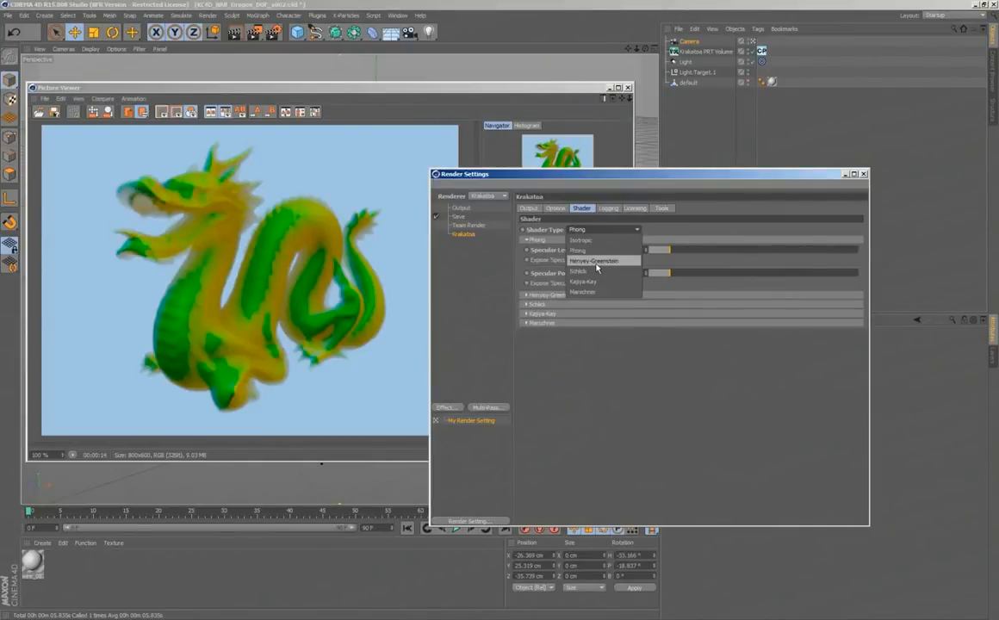
click(594, 260)
click(595, 229)
click(599, 270)
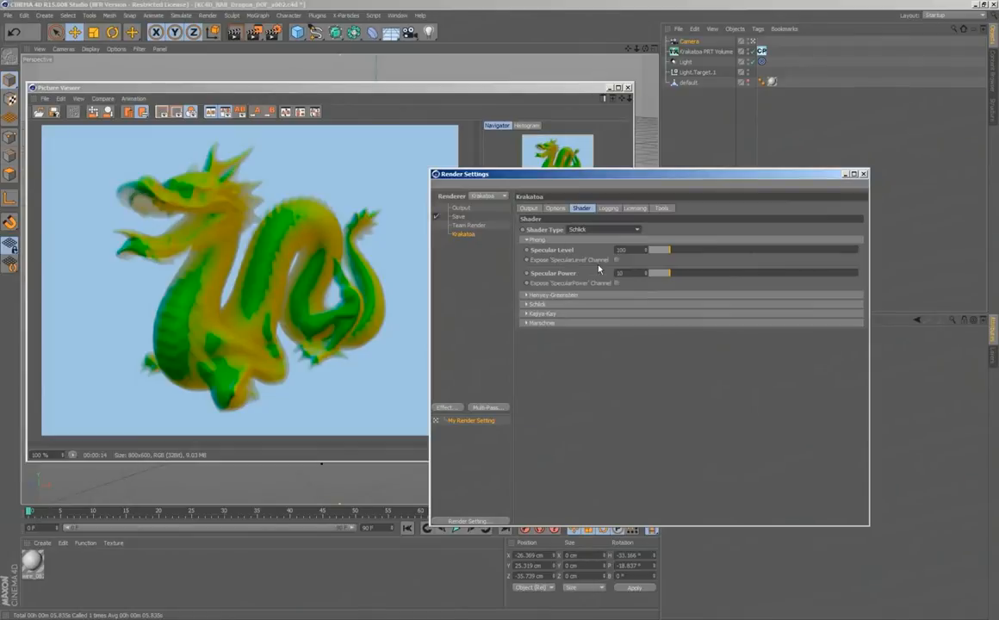
Examine the Henyey-Greenstein, Kajiya-Kay and Marschner shader parameters, then collapse all parameter groups
click(608, 240)
click(573, 250)
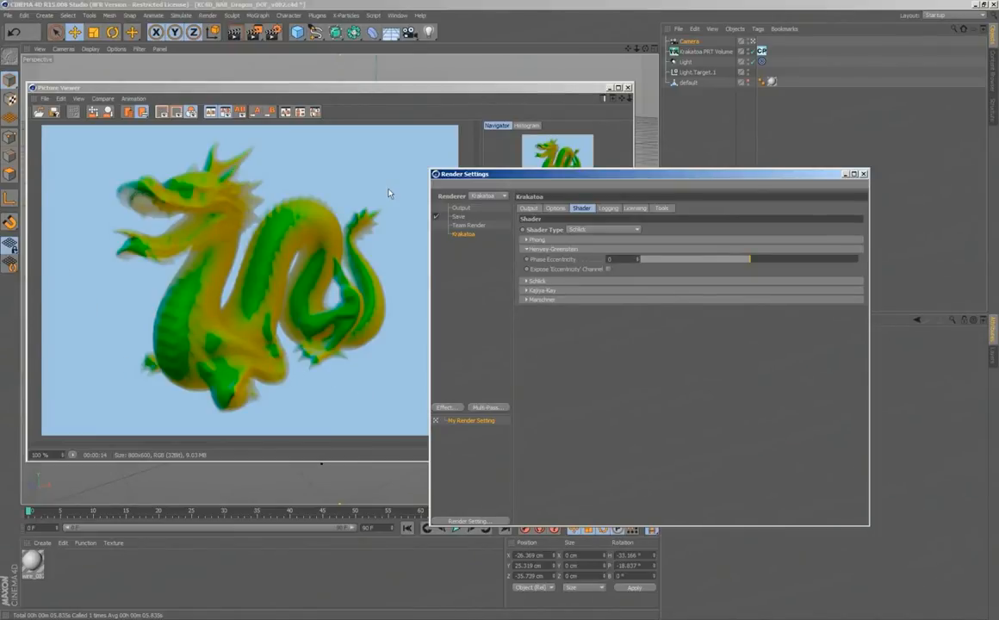
click(532, 251)
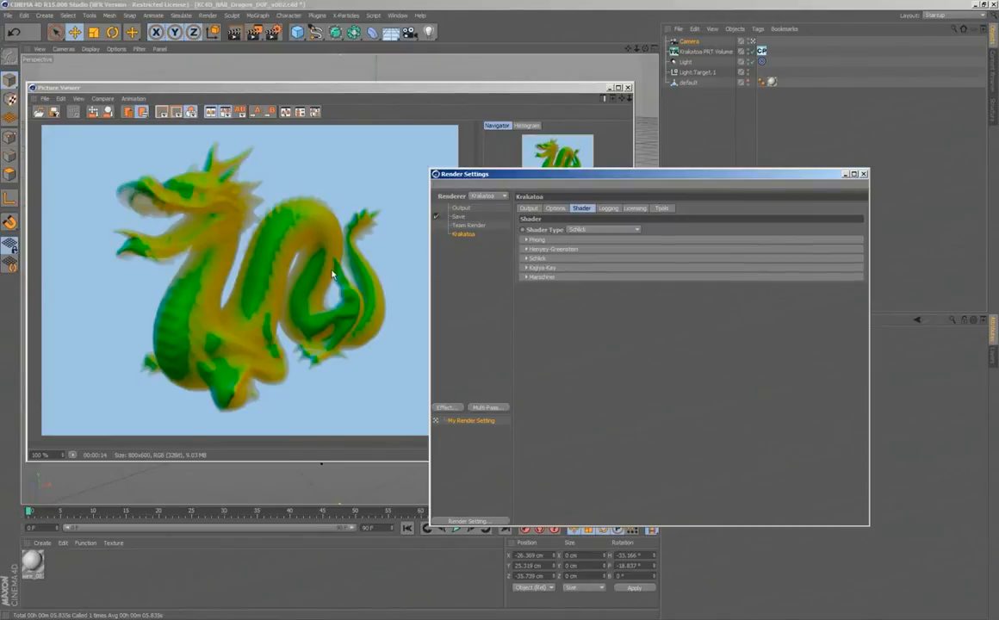
click(585, 268)
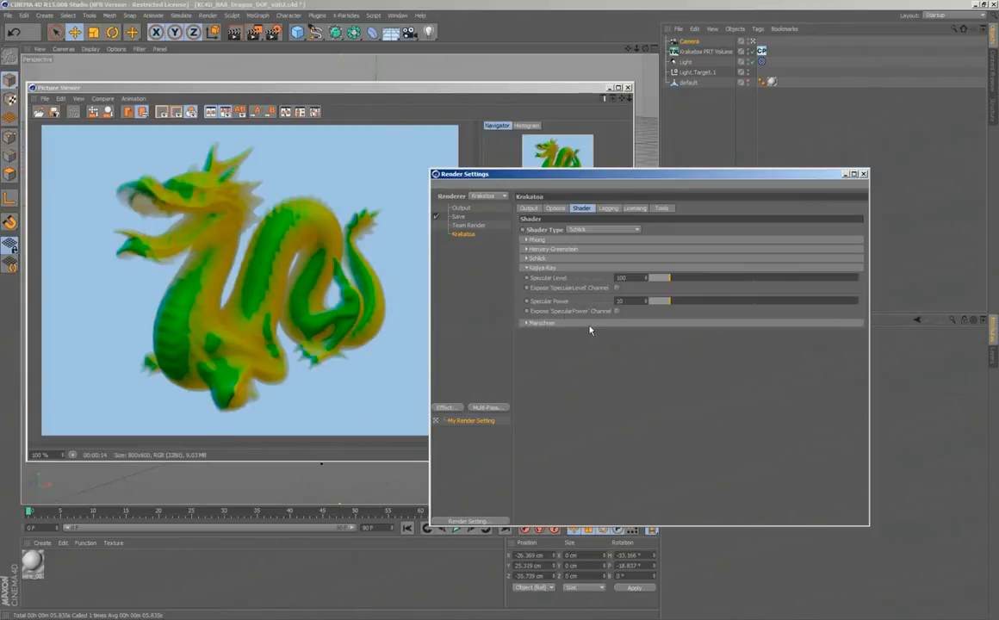
click(591, 323)
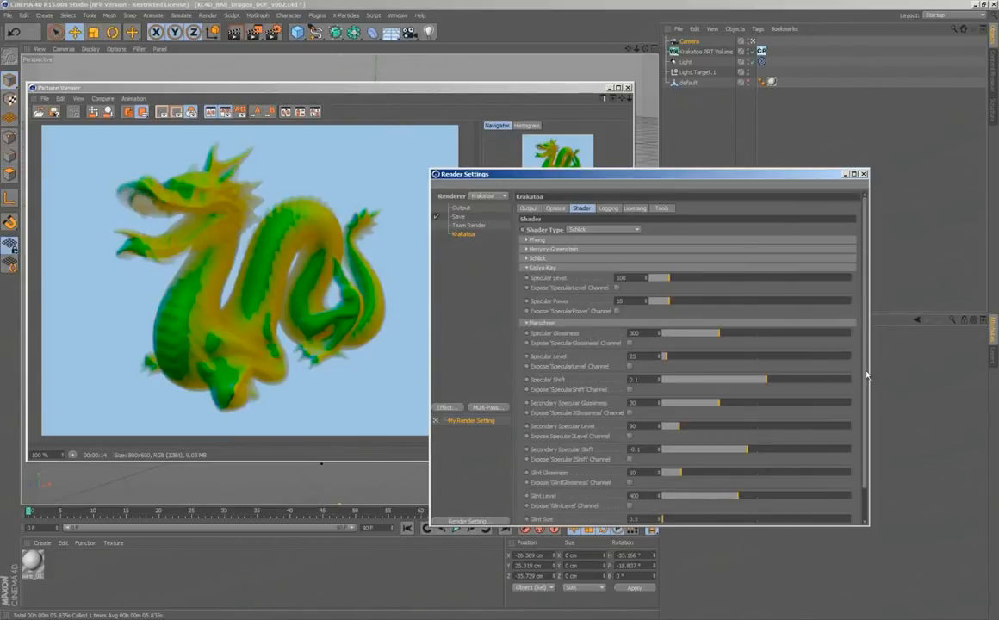
scroll(781, 353, down, 1)
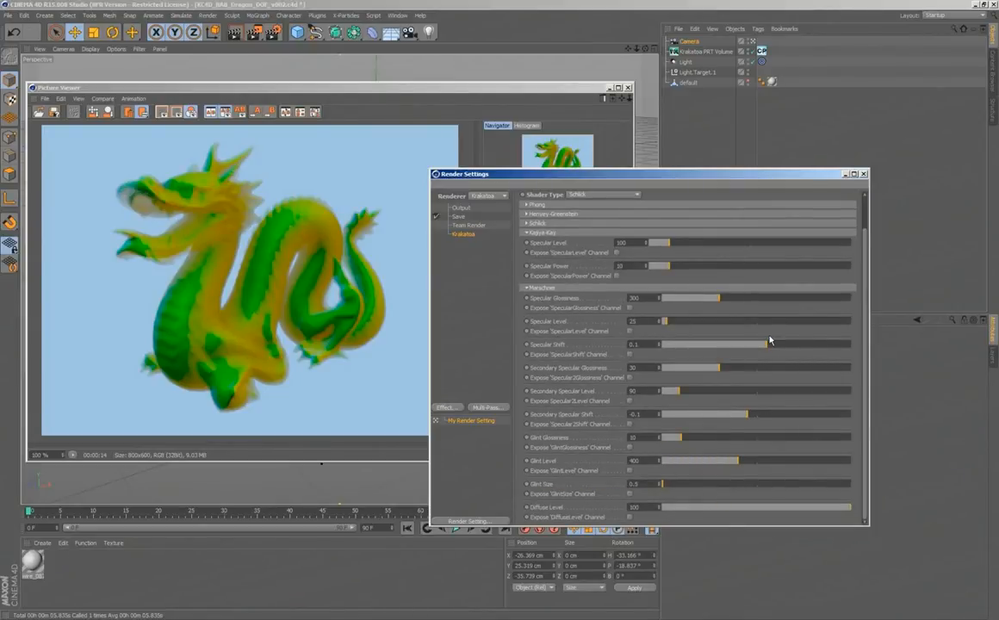
click(748, 289)
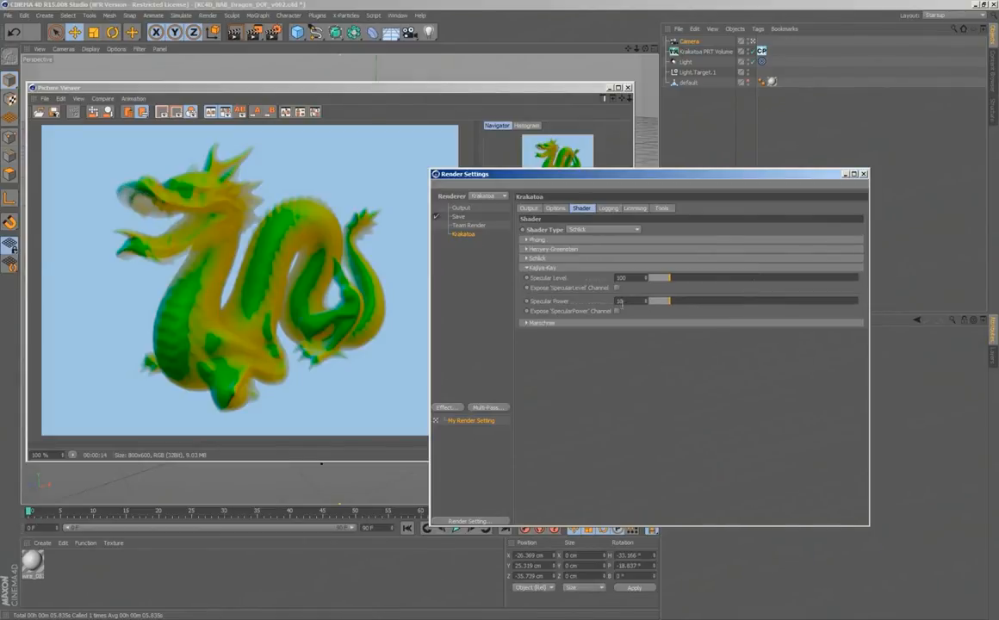
click(545, 323)
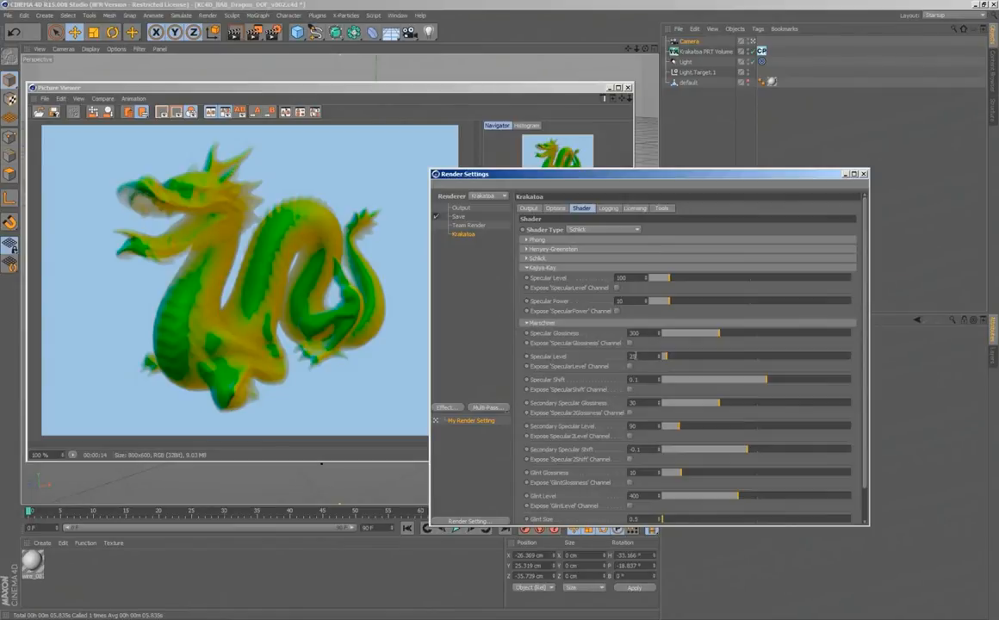
click(589, 324)
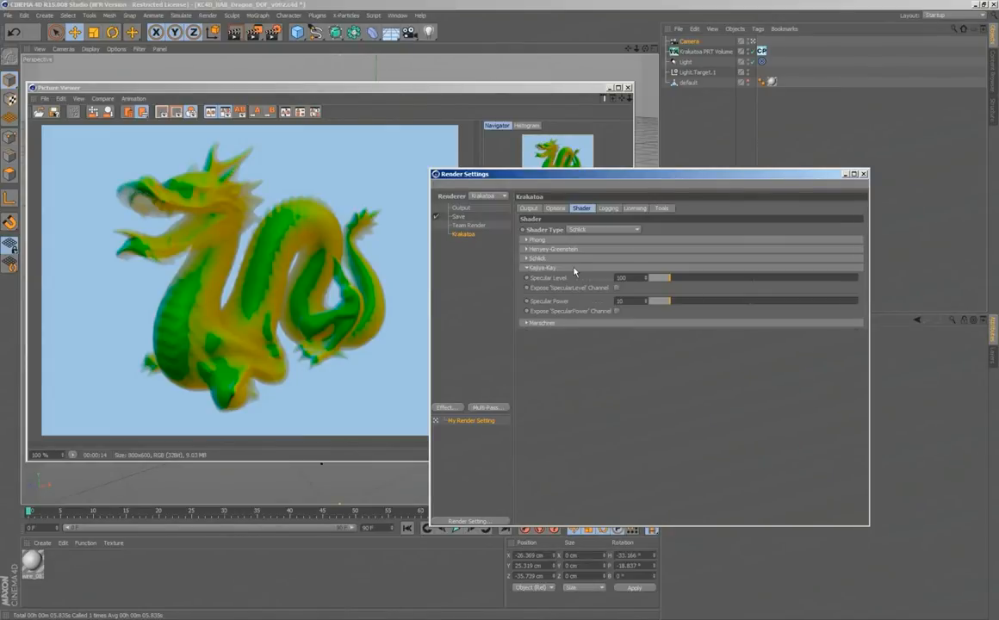
click(574, 269)
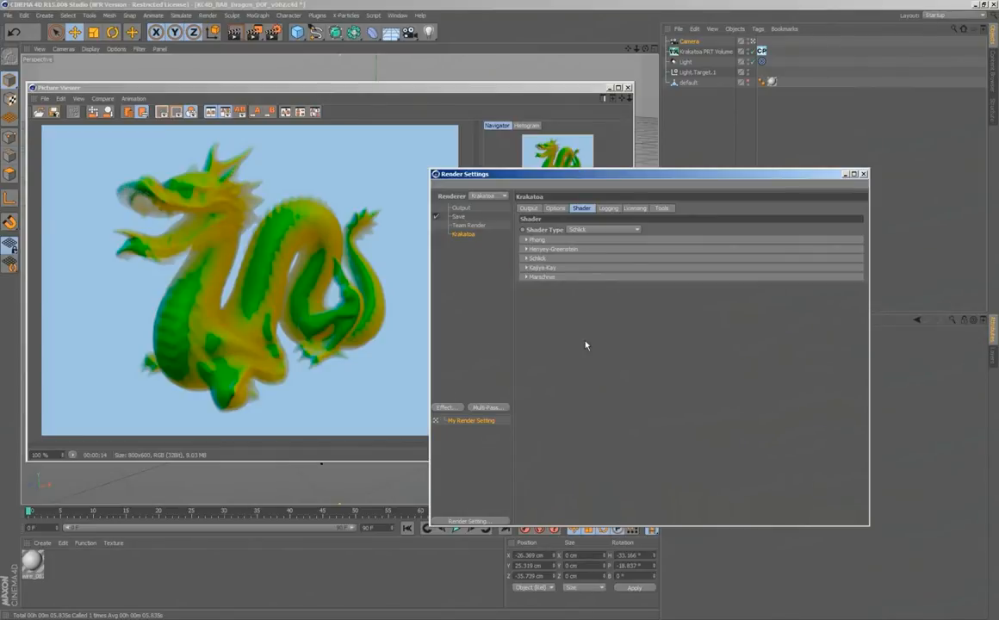
Close the Picture Viewer and set the Krakatoa shader type to Isotropic
click(628, 89)
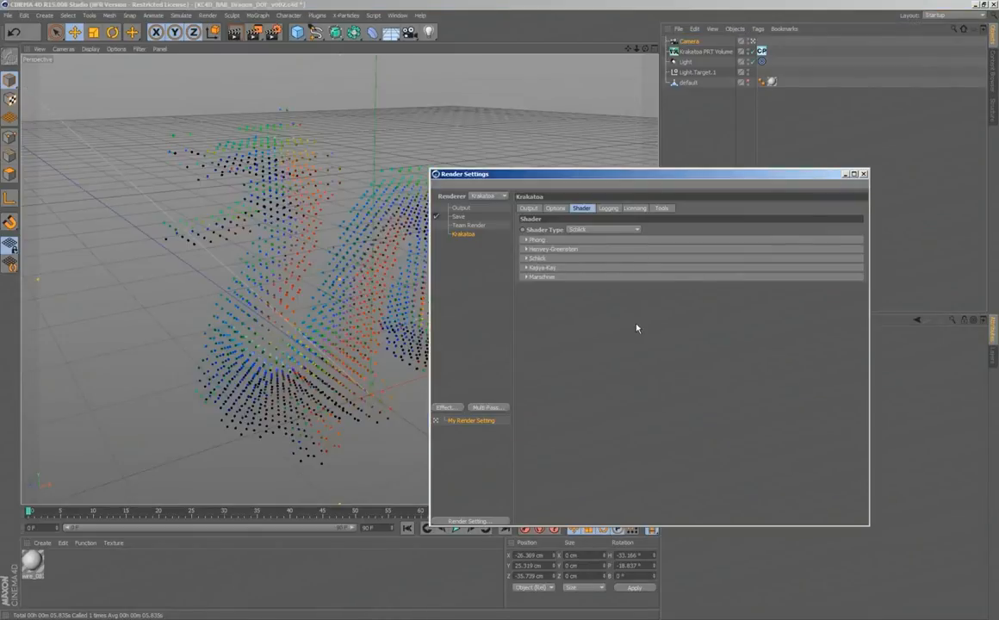
click(600, 230)
click(585, 241)
Show Krakatoa's logging settings, then open the console and clear its contents
click(608, 207)
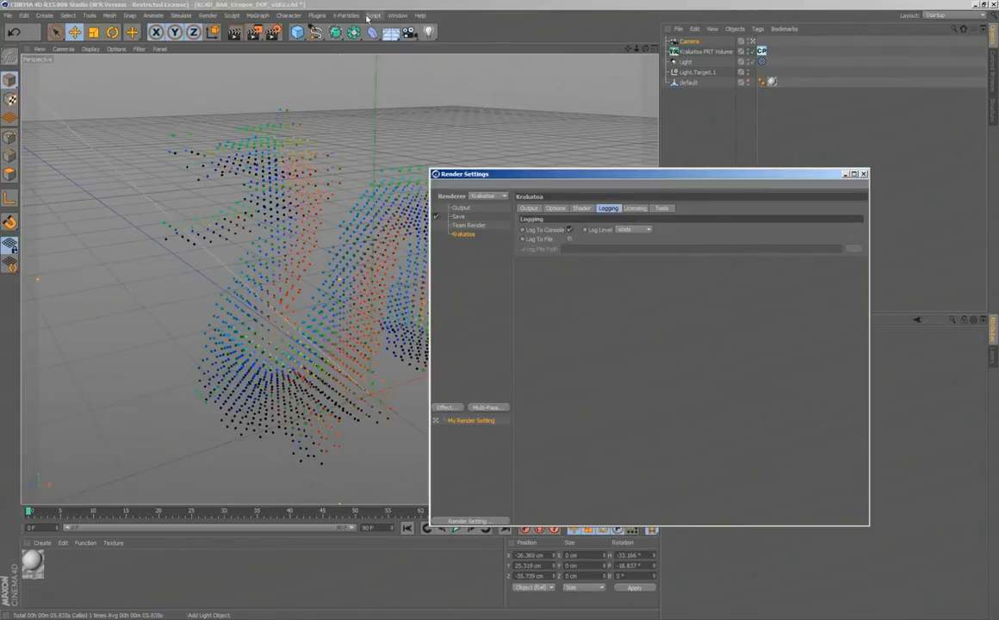
click(389, 34)
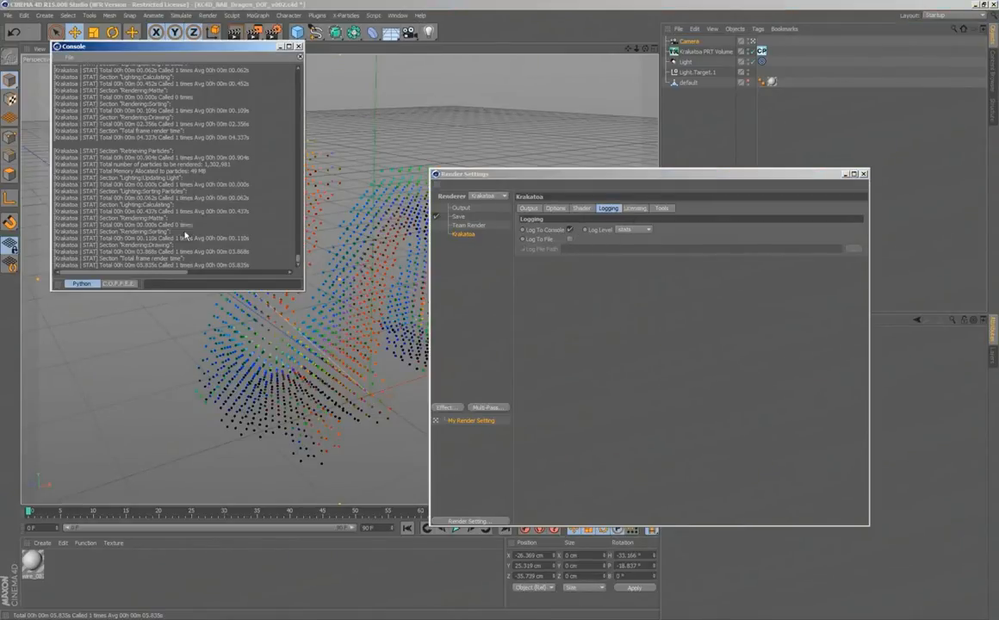
click(68, 57)
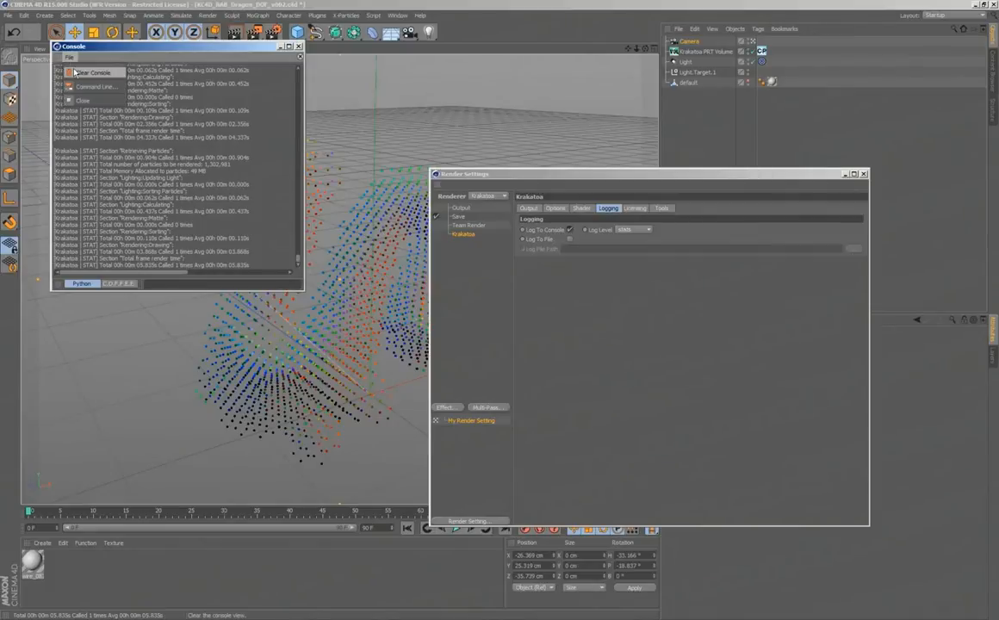
click(89, 72)
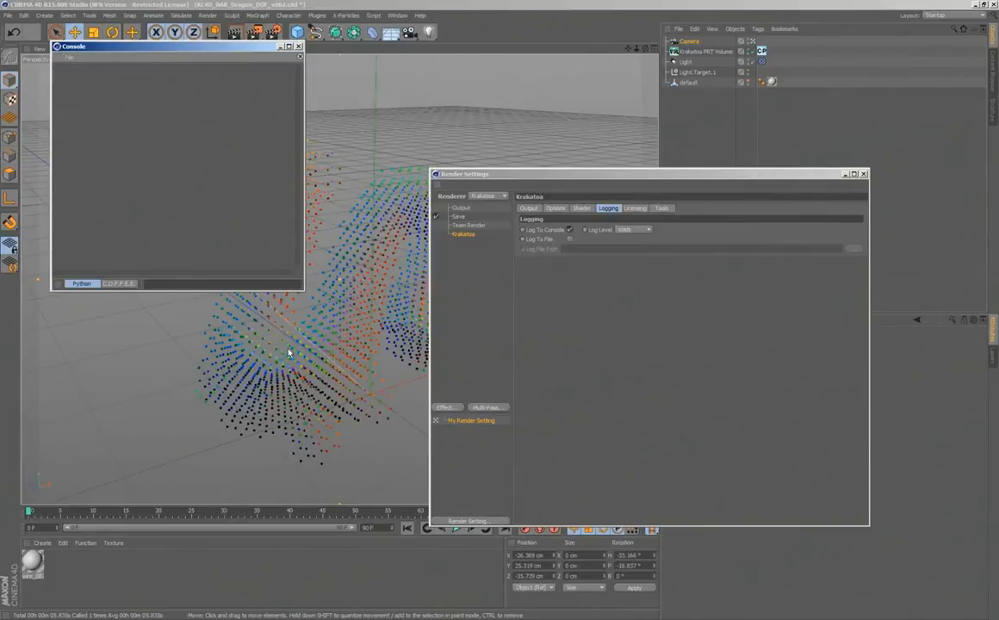
Create a new scene and add a sphere primitive to it
click(10, 16)
click(19, 30)
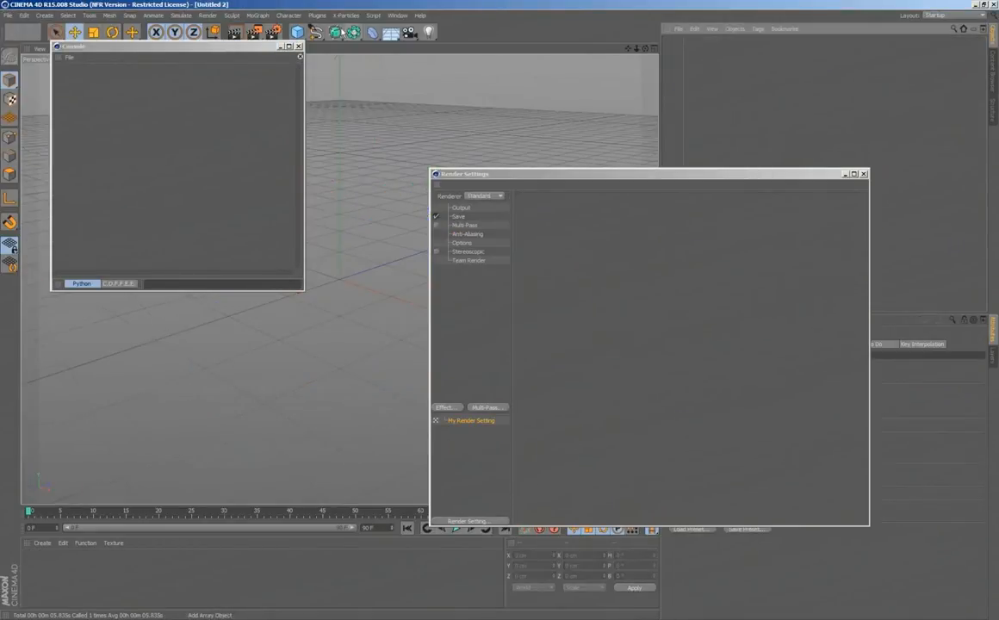
click(298, 34)
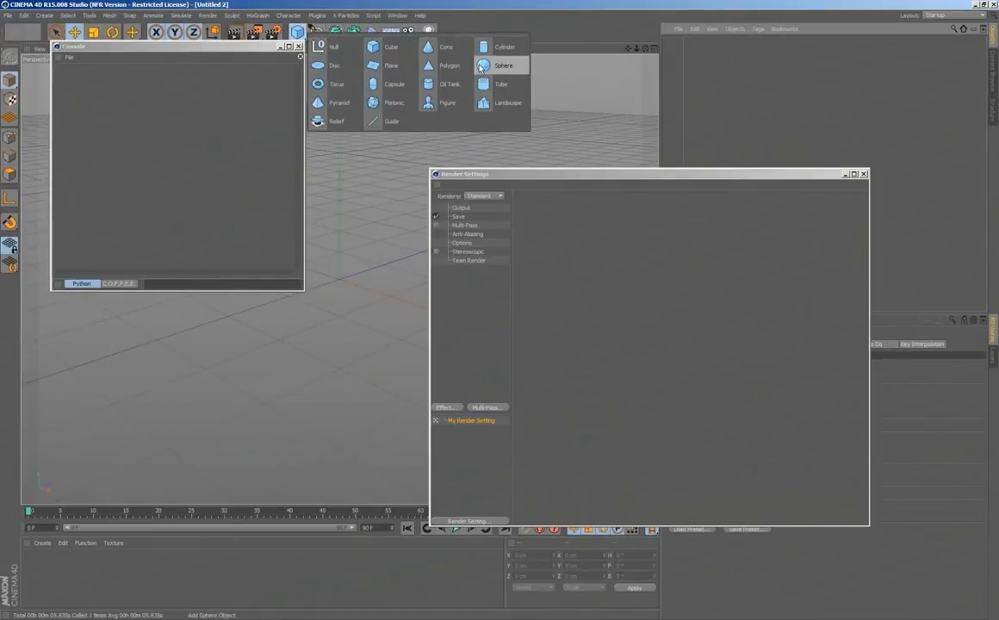
click(500, 66)
Add a Krakatoa PRT Volume based on the sphere and a target light
click(317, 15)
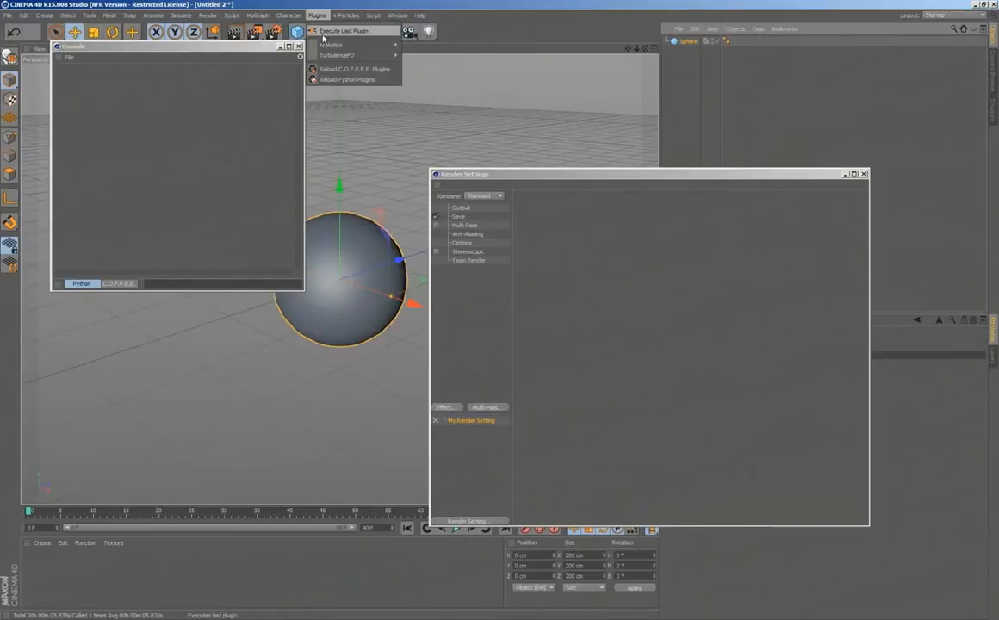
mouse_move(326, 52)
click(448, 67)
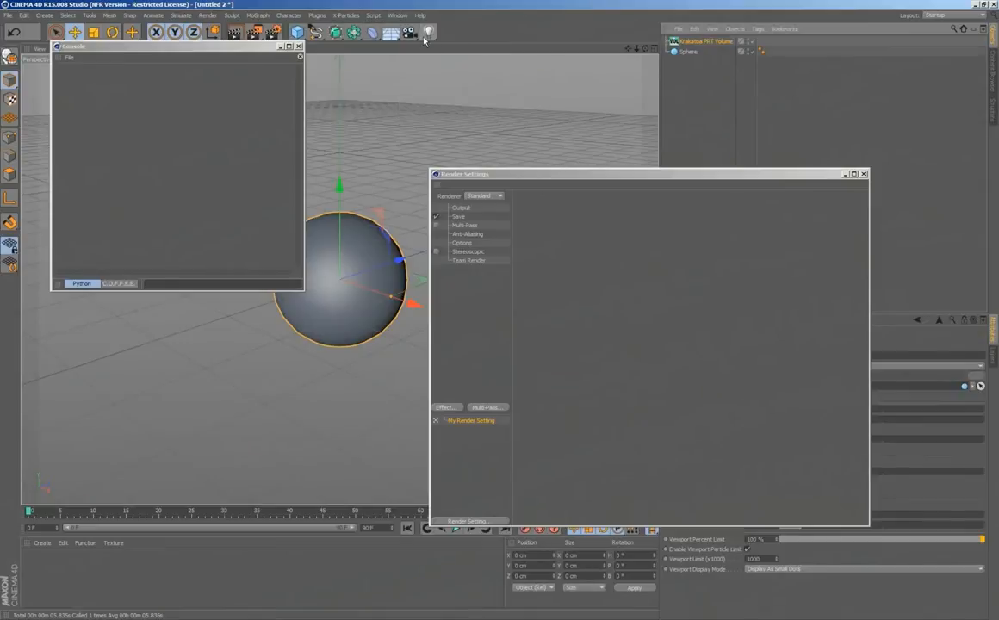
click(429, 32)
click(457, 65)
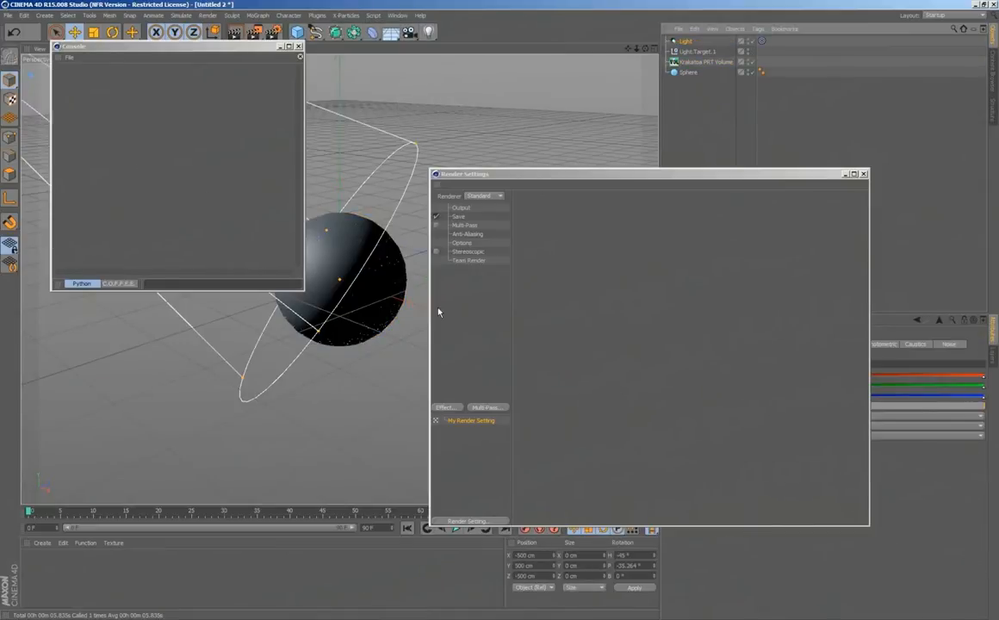
Choose Krakatoa as the renderer and set its log level to error
click(483, 195)
click(492, 260)
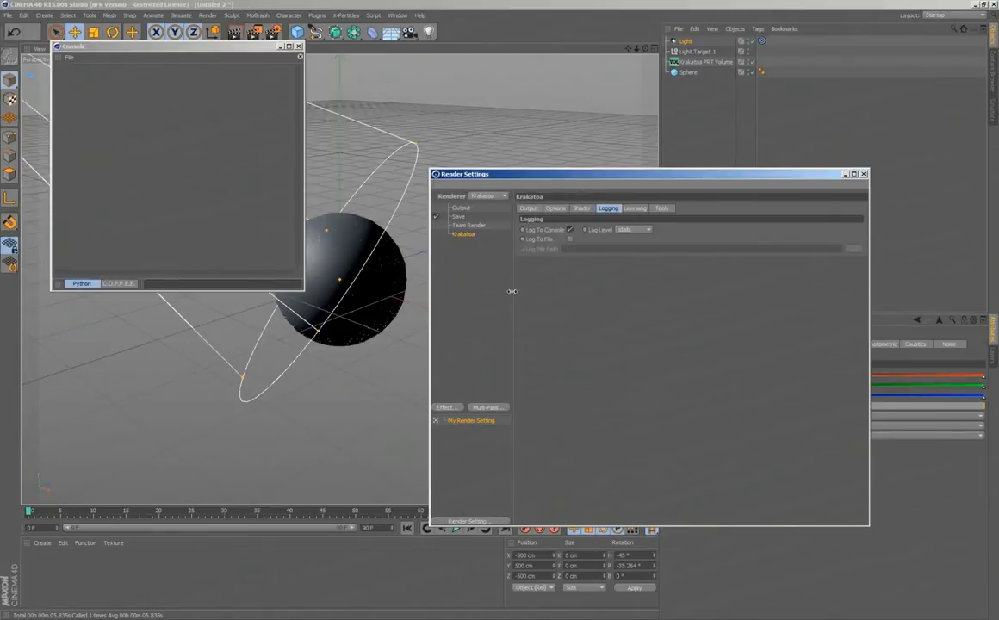
click(635, 231)
click(628, 227)
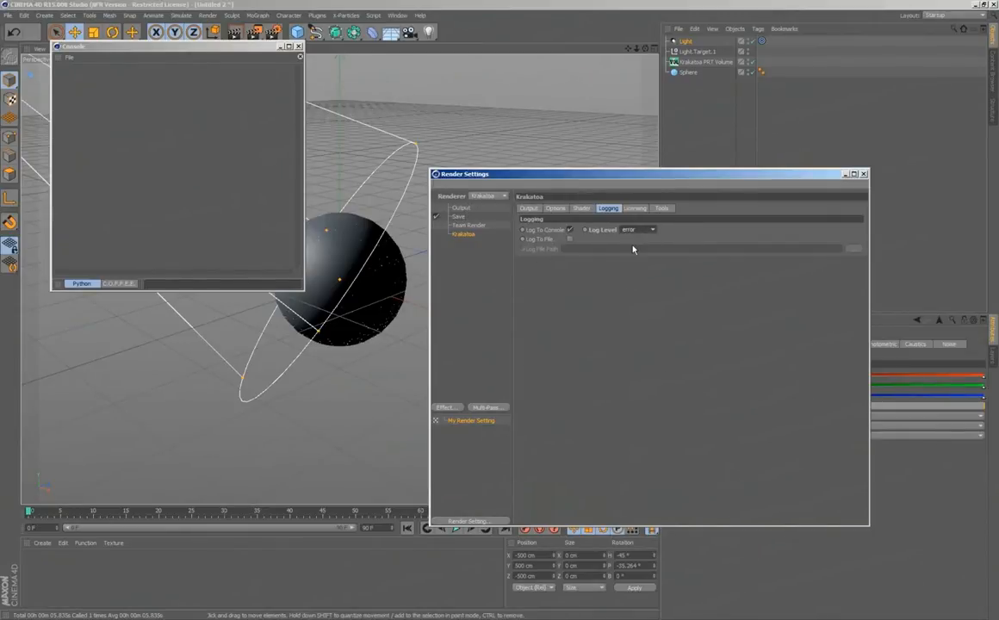
Render the sphere to the Picture Viewer and bring the console in front of it
click(254, 32)
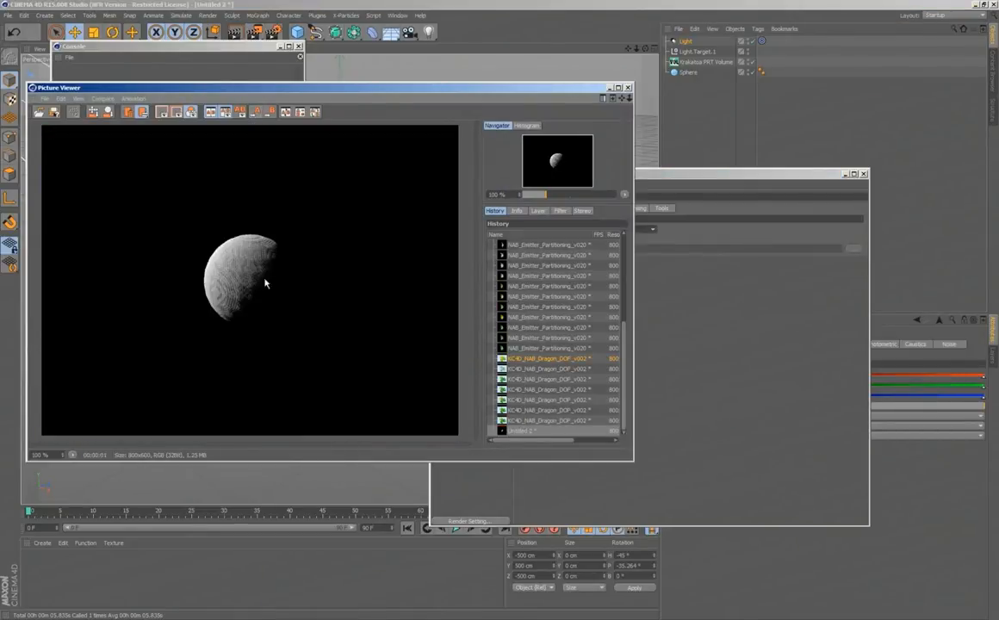
drag(253, 49, 259, 265)
Set the Krakatoa log level to progress
click(720, 279)
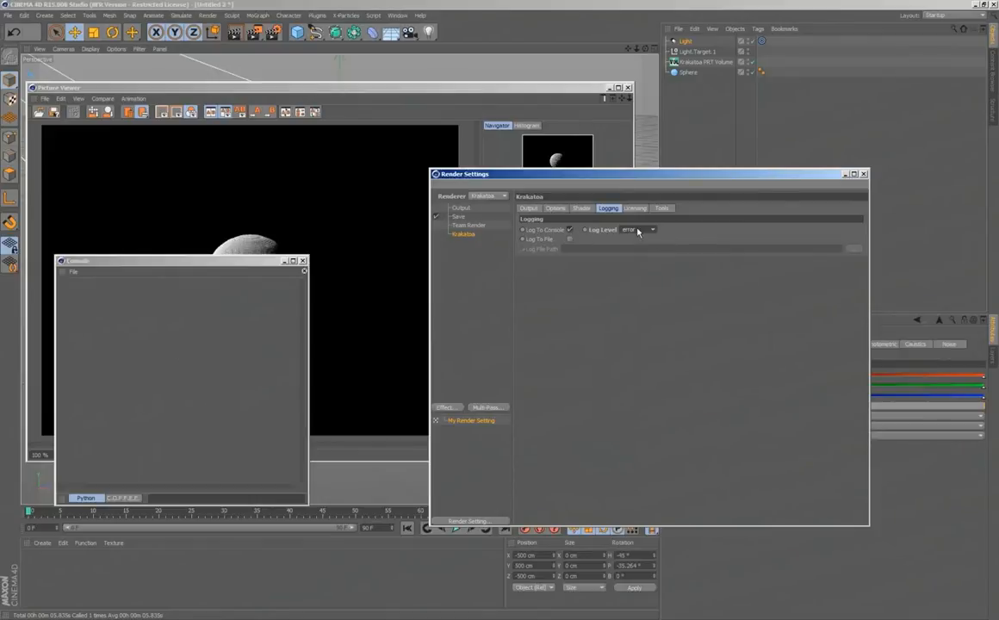
click(637, 231)
click(633, 251)
click(646, 231)
Slightly increase the PRT Volume's spacing in the renderer and render the sphere again to the Picture Viewer
click(697, 64)
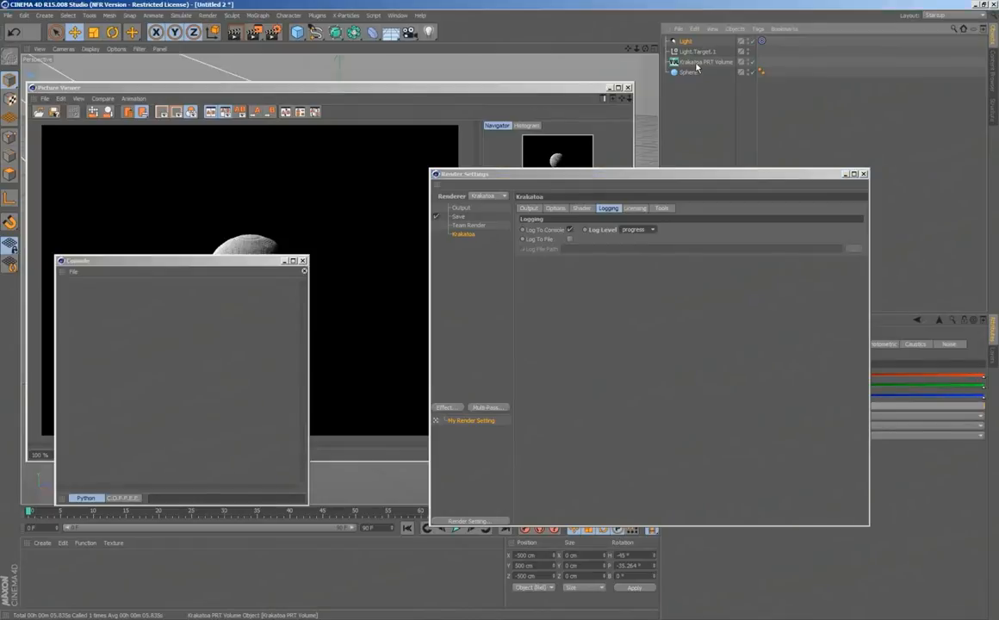
drag(687, 174, 497, 143)
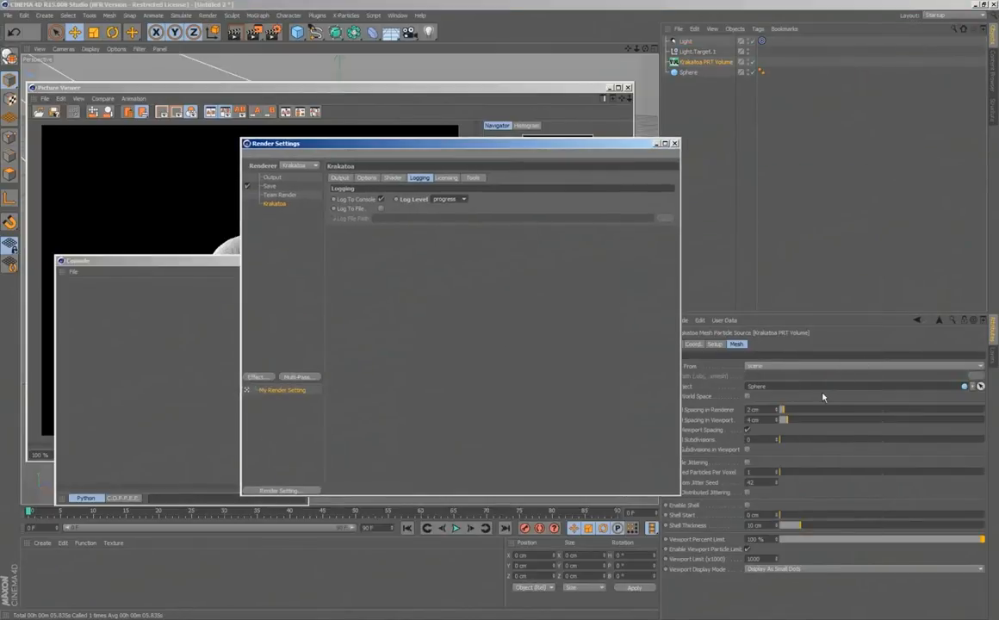
drag(784, 410, 788, 412)
drag(541, 143, 651, 163)
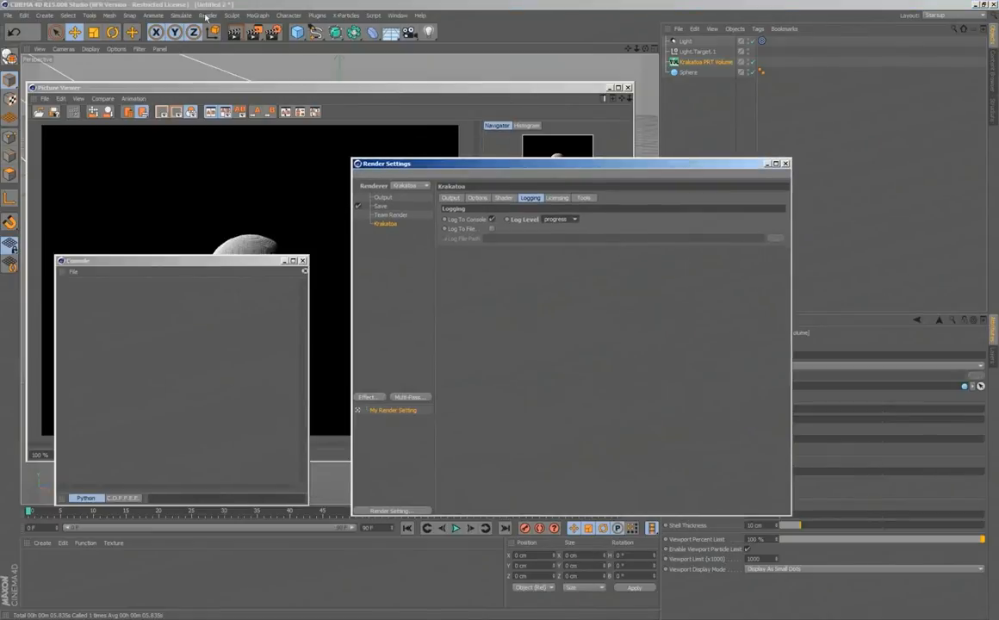
click(255, 34)
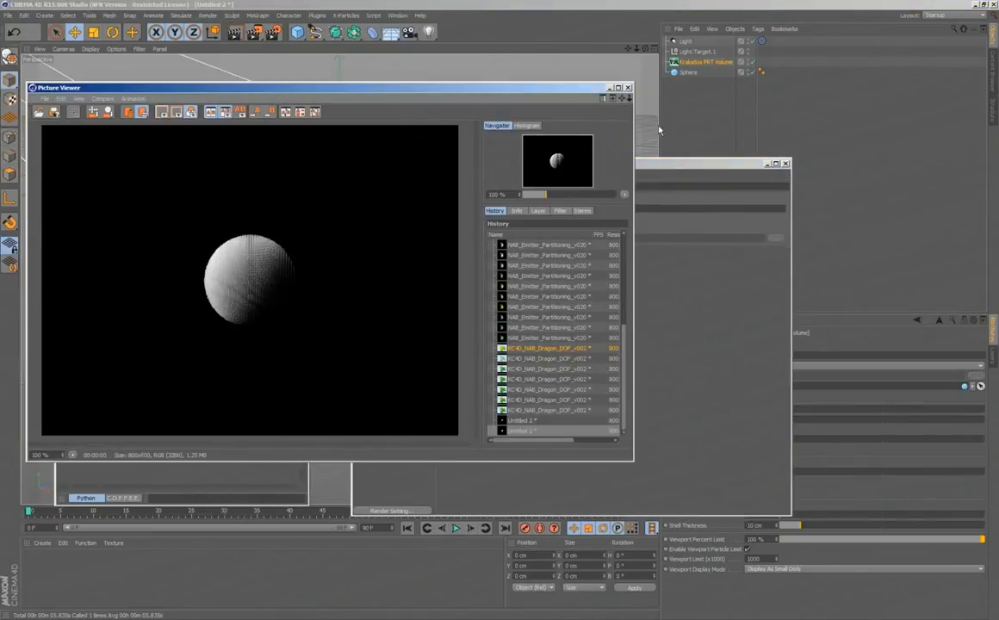
Add a Repopulate Particles tag to the Krakatoa PRT Volume and set its fill radius to 4 cm
right_click(709, 62)
mouse_move(757, 142)
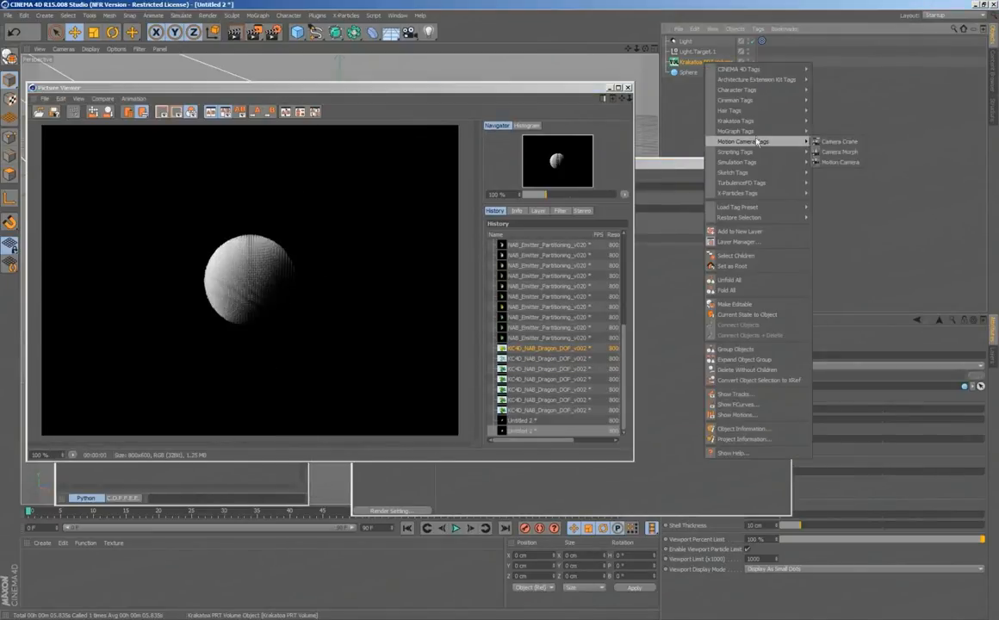
mouse_move(737, 120)
click(739, 172)
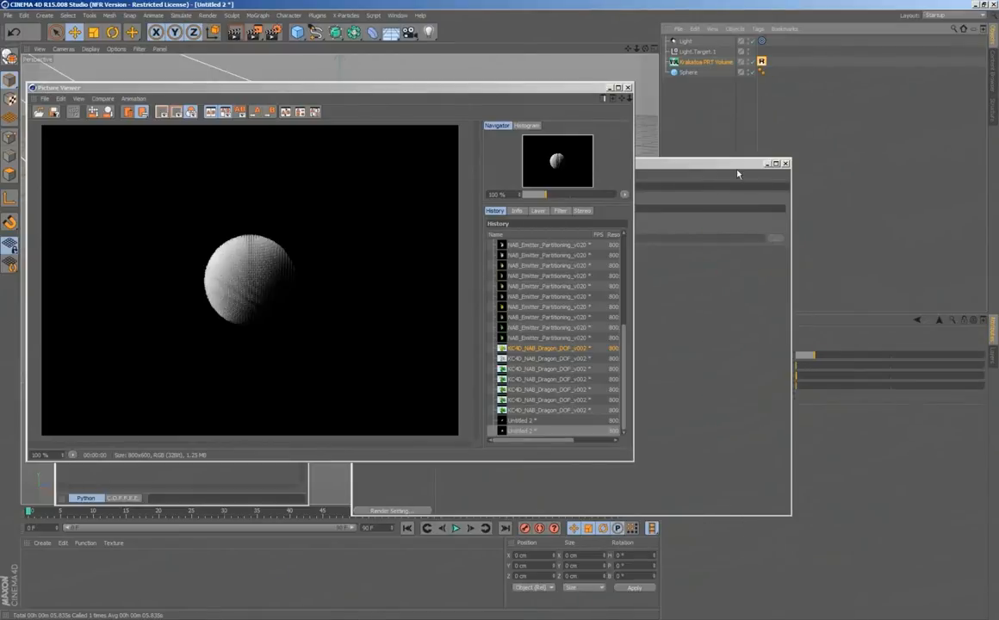
drag(737, 165, 609, 249)
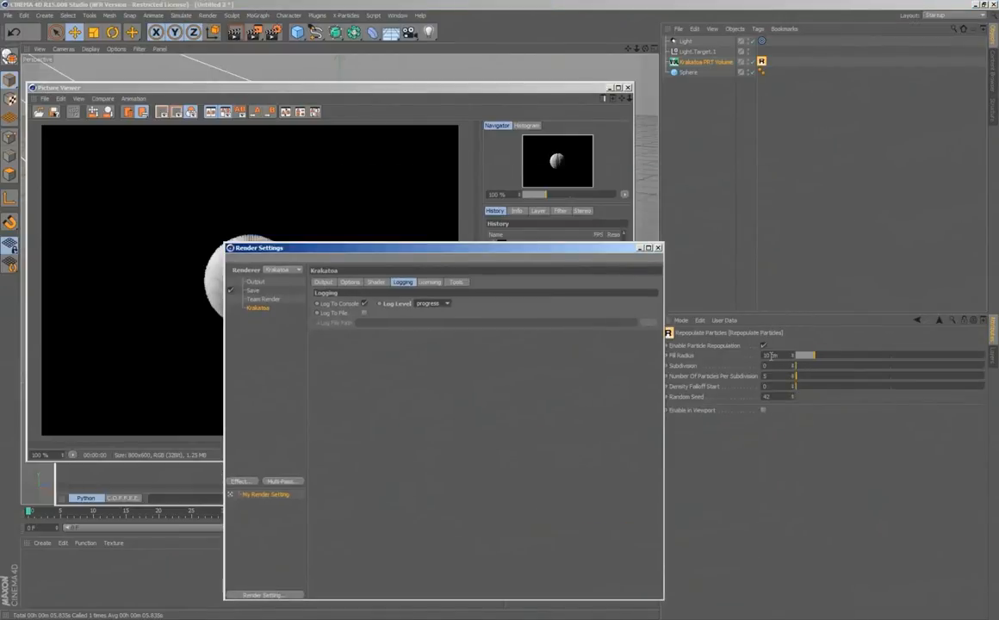
drag(770, 355, 755, 357)
text(4)
key(Return)
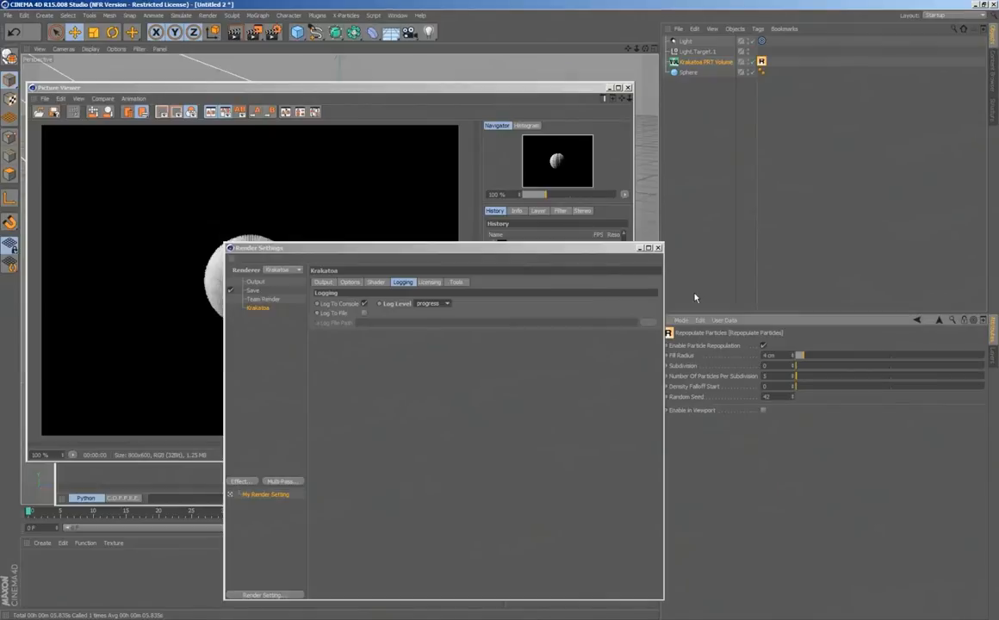
Render the repopulated sphere to the Picture Viewer and bring the console in front to check its progress messages
drag(607, 248, 779, 208)
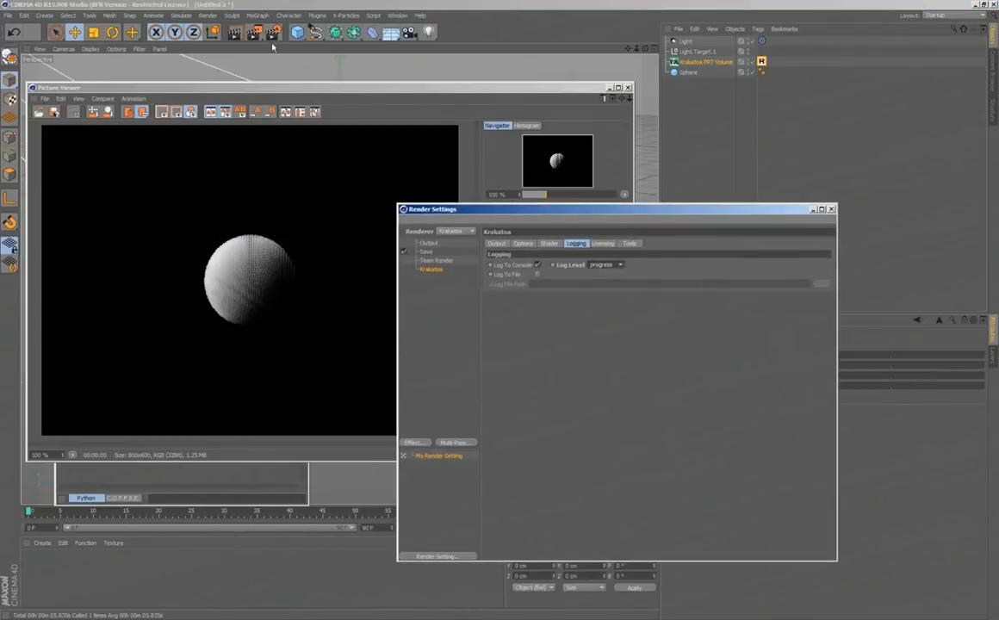
click(232, 31)
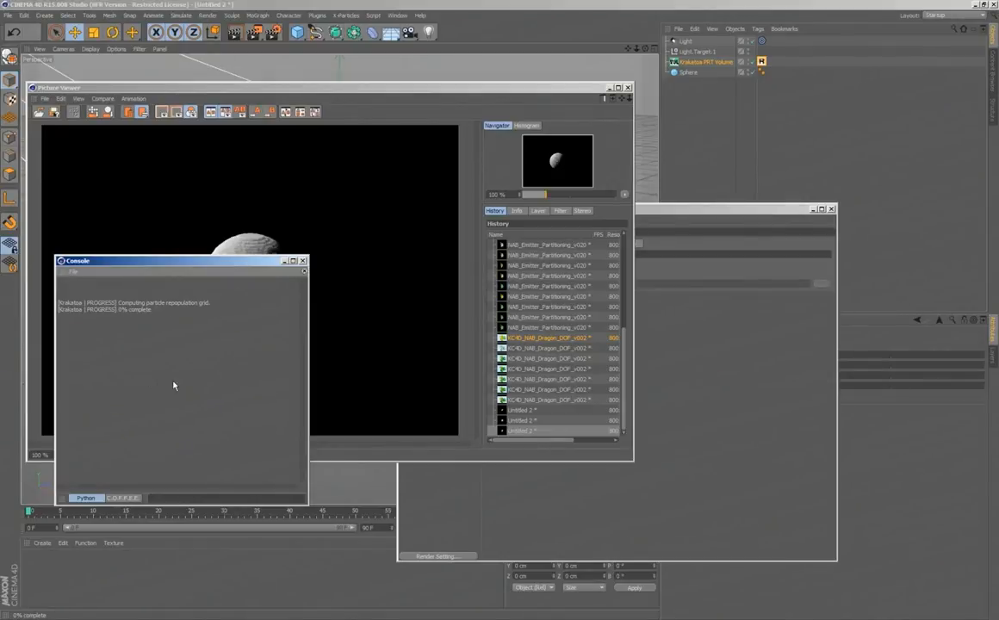
click(353, 262)
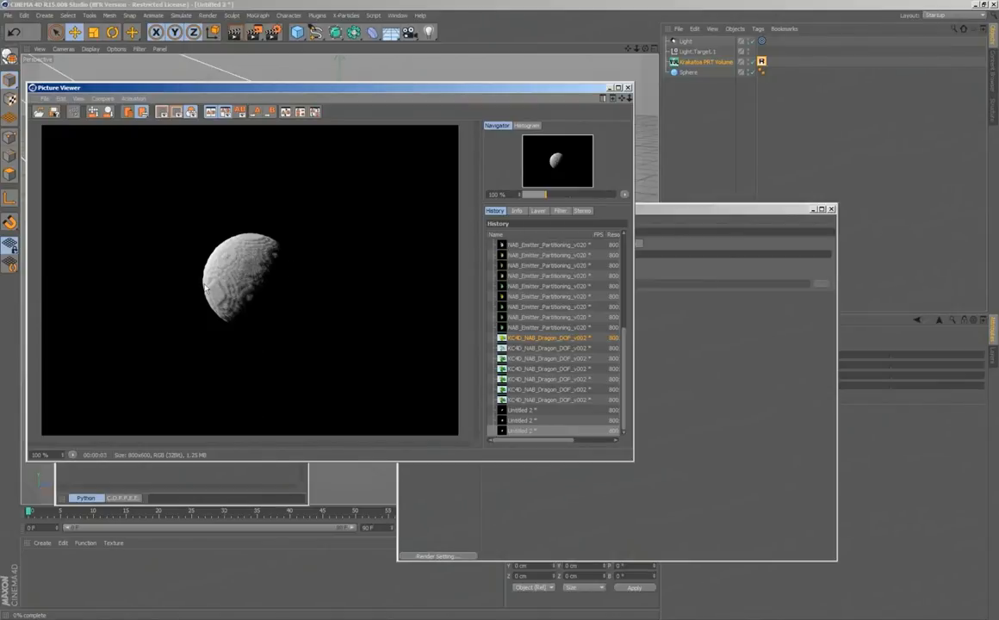
click(257, 473)
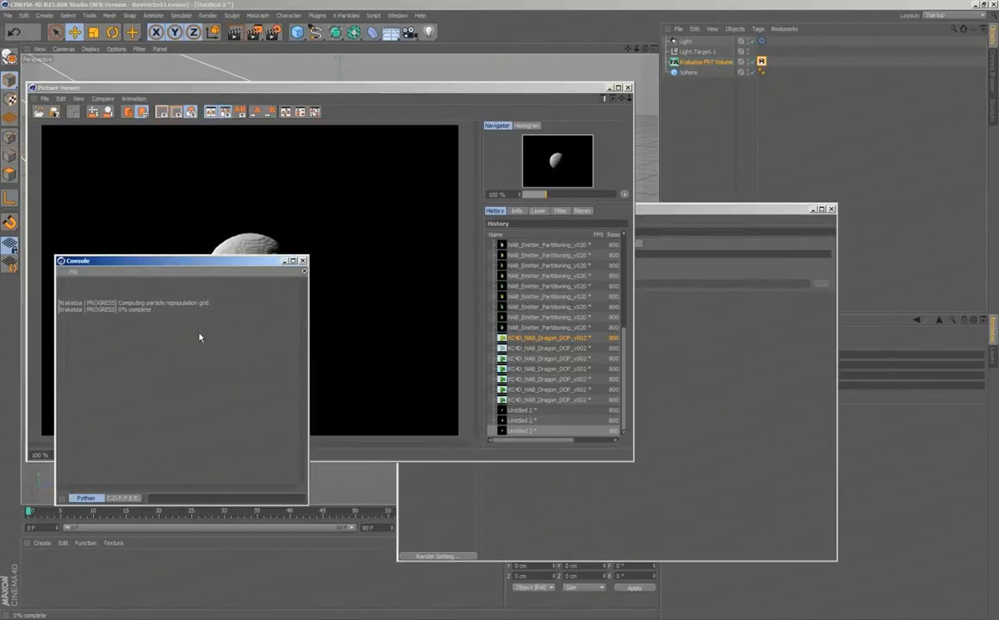
Set the Krakatoa log level to stats and render the sphere again with the console in front
click(687, 336)
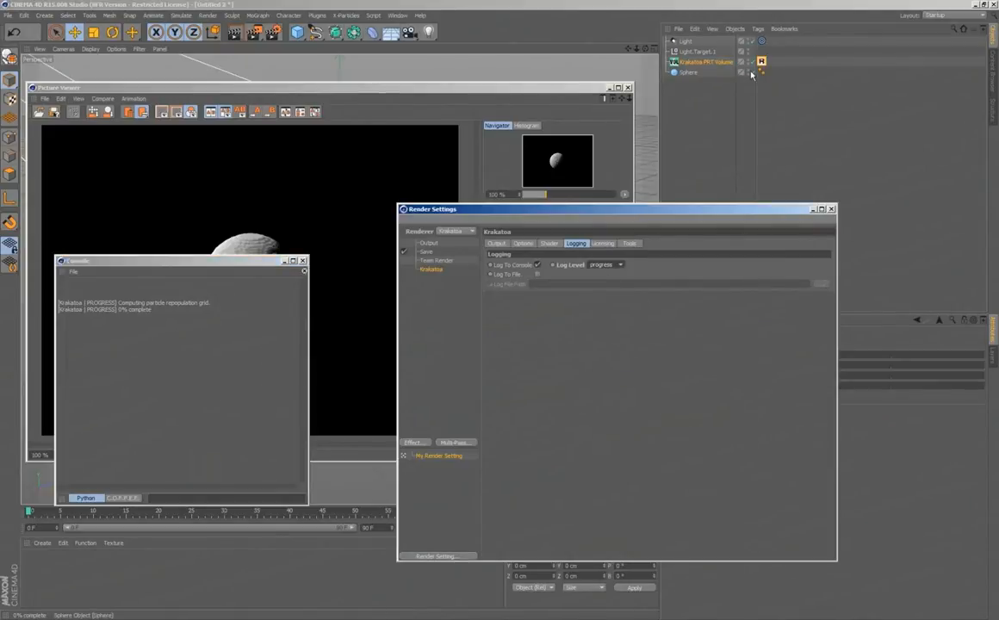
drag(749, 209, 777, 201)
click(654, 253)
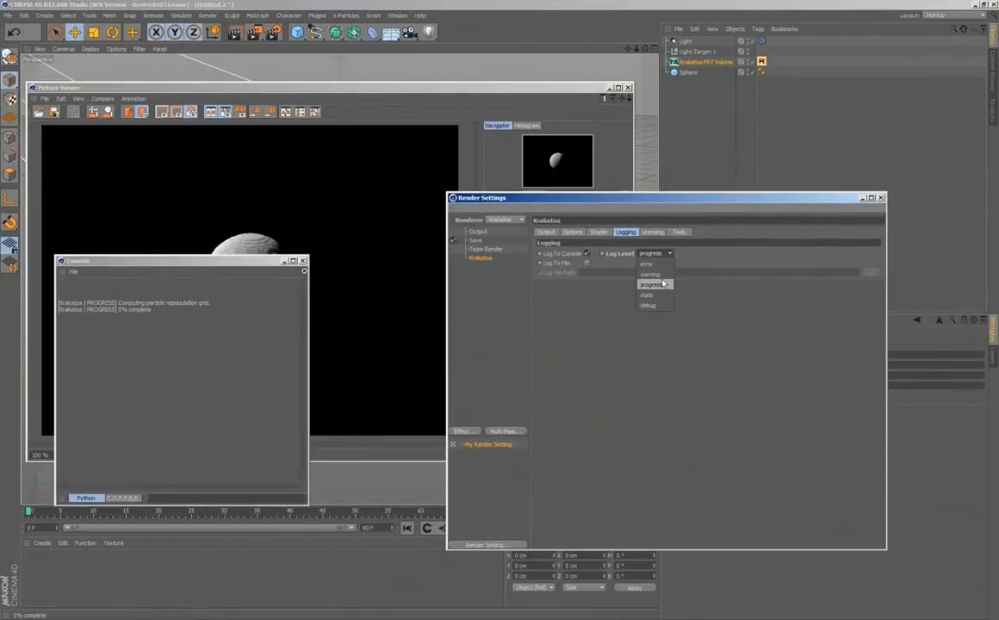
click(652, 291)
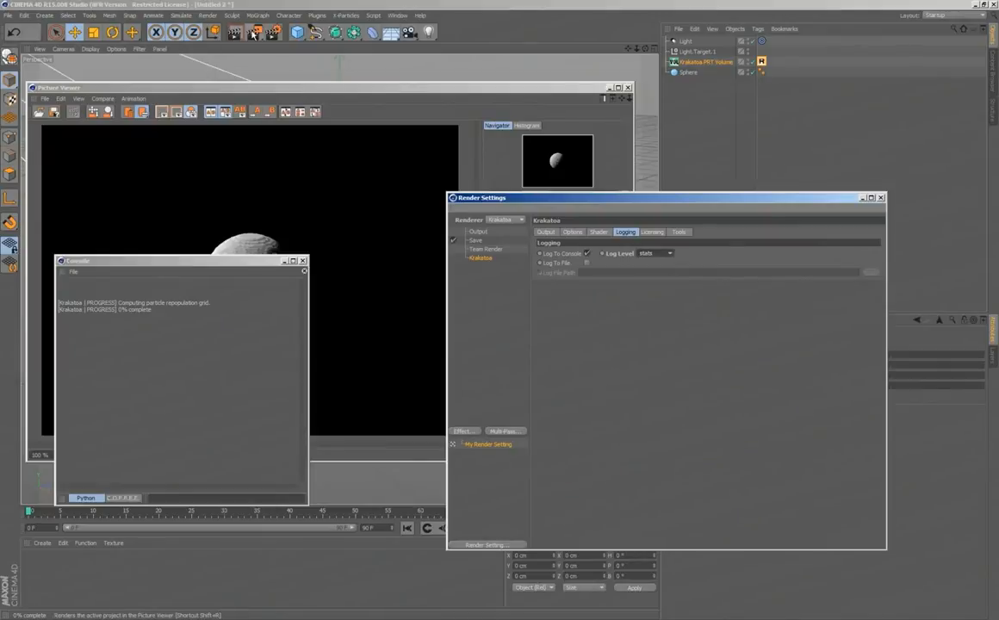
click(232, 489)
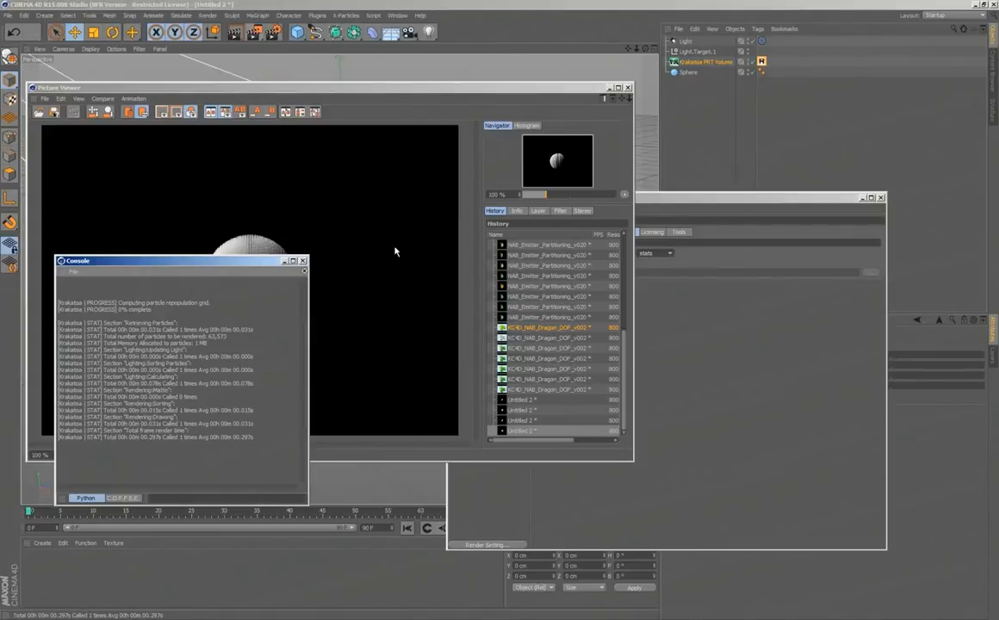
Set the Krakatoa log level to debug, render to the Picture Viewer and examine the particle layout in the console
click(672, 293)
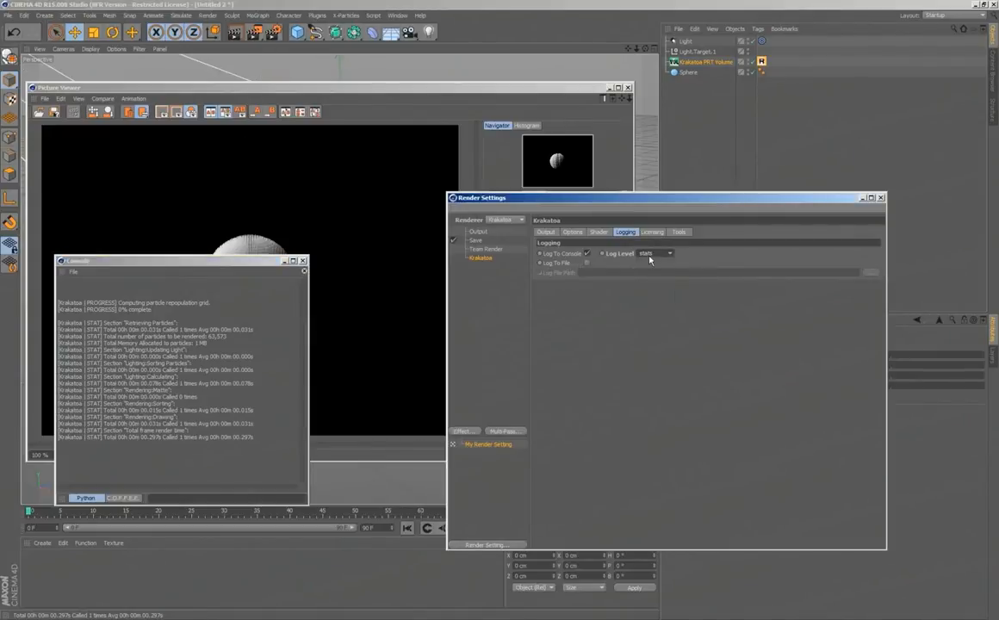
click(656, 253)
click(657, 308)
click(254, 32)
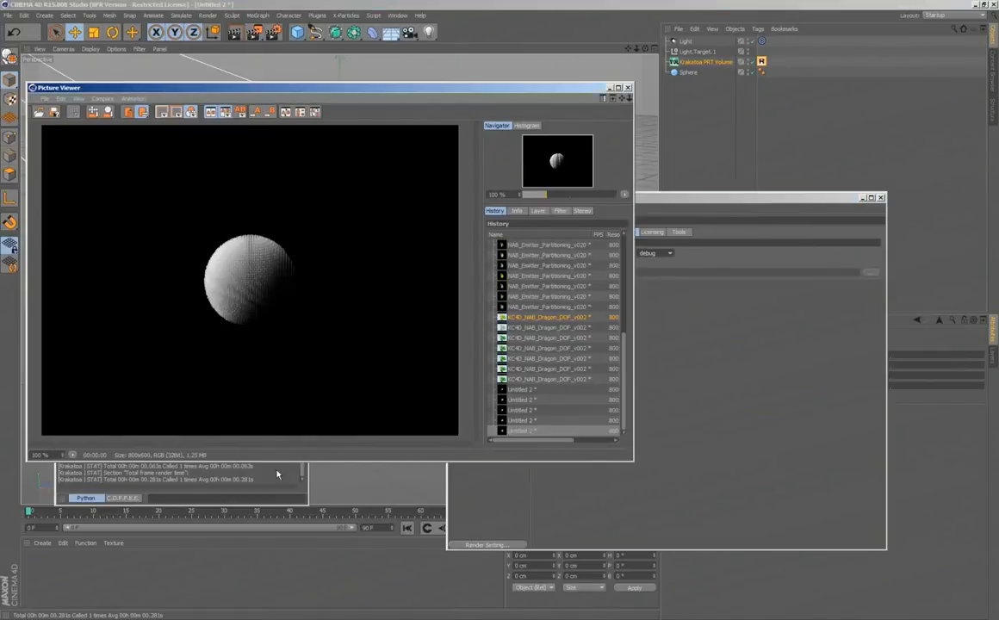
click(277, 473)
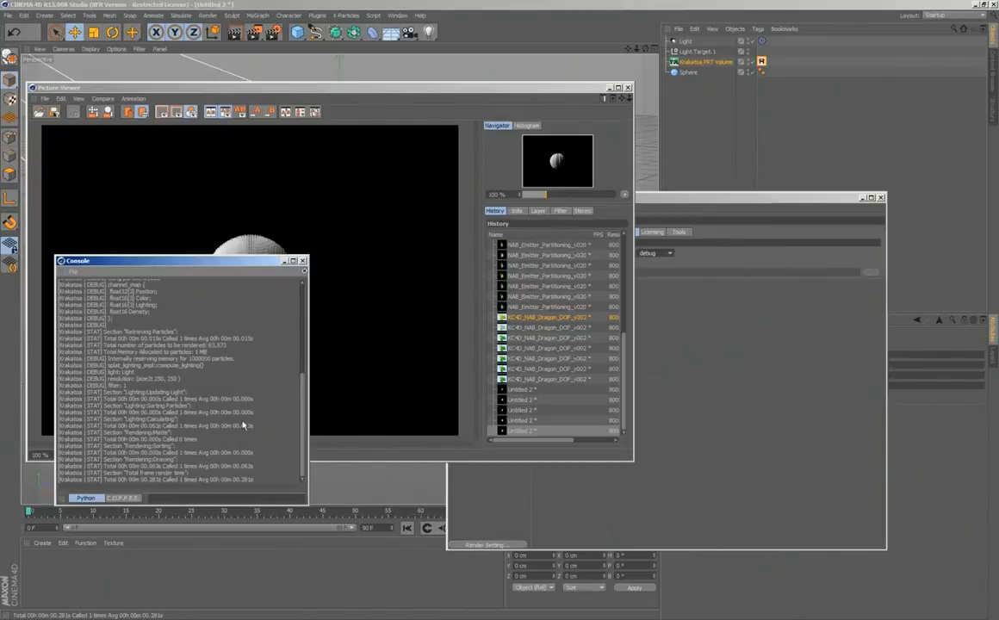
scroll(193, 355, up, 3)
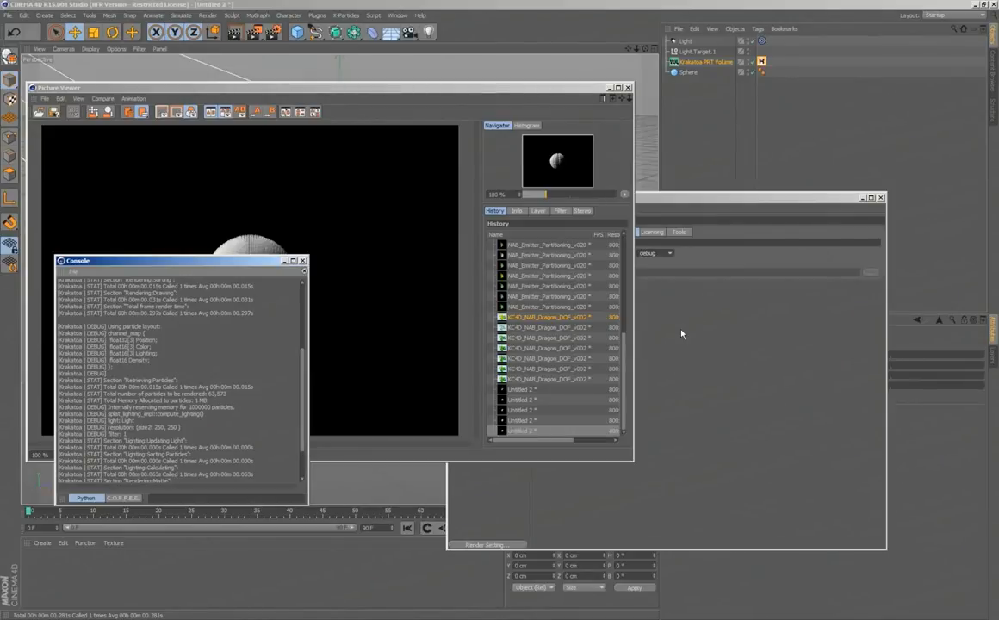
Enable Ignore Scene Lights in the Krakatoa rendering controls and render the sphere to the Picture Viewer
click(639, 301)
click(572, 232)
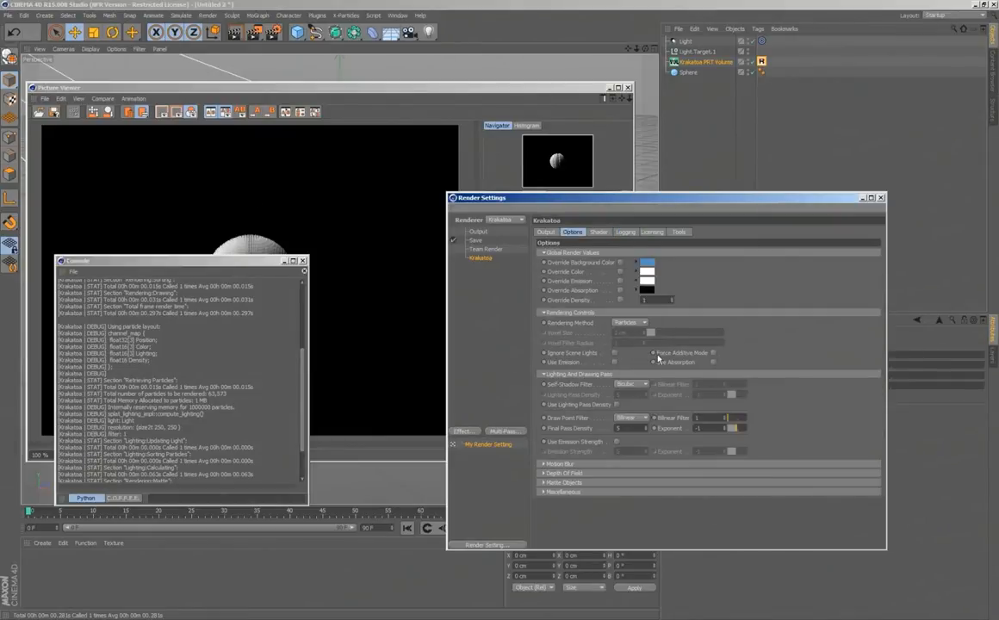
click(614, 353)
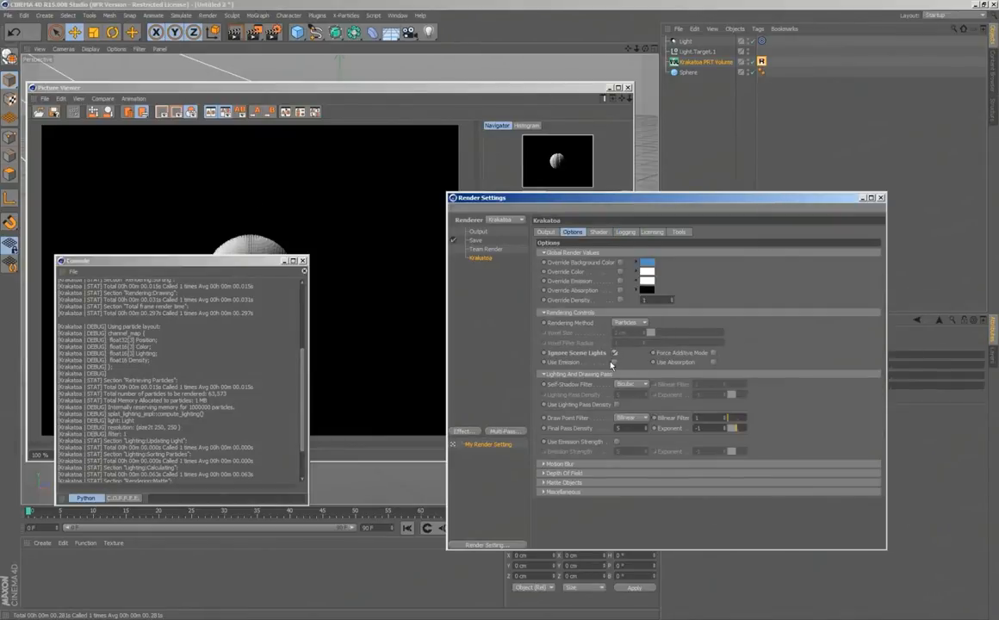
click(235, 32)
click(370, 301)
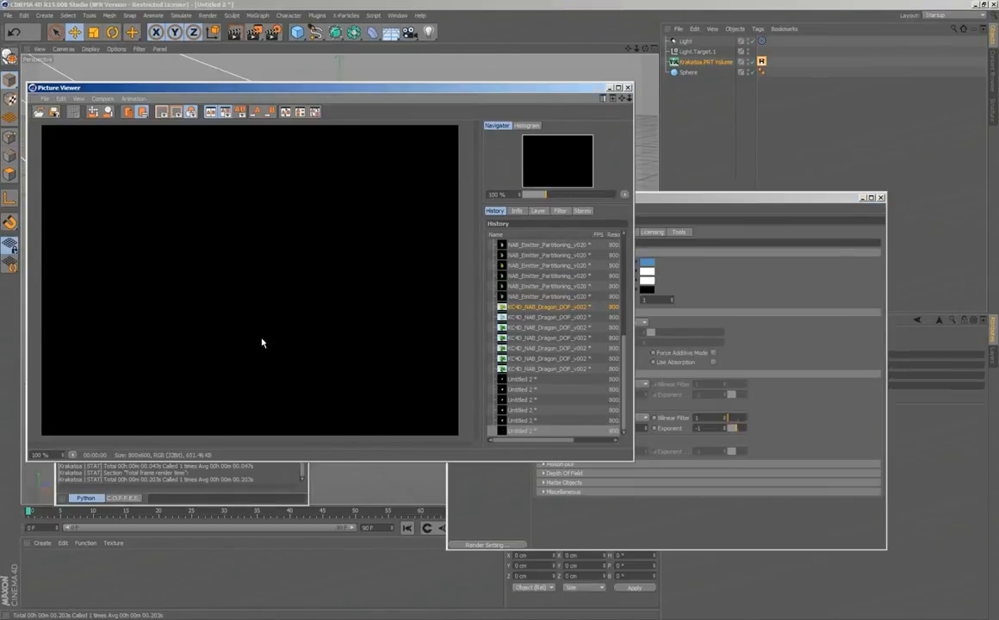
Display the render's alpha layer in the Picture Viewer using Single-Pass mode
click(537, 211)
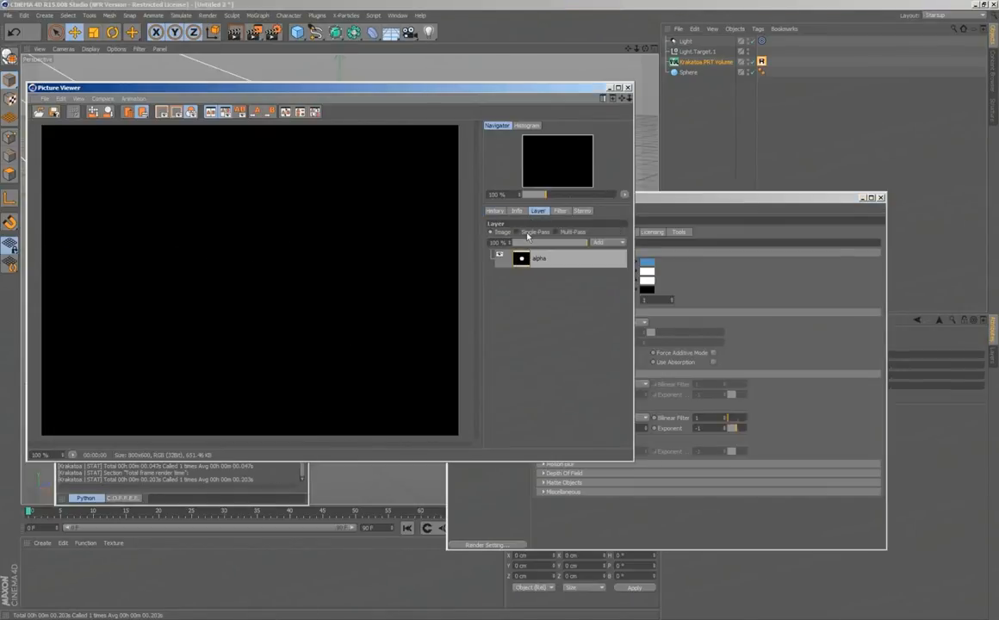
click(526, 233)
click(497, 212)
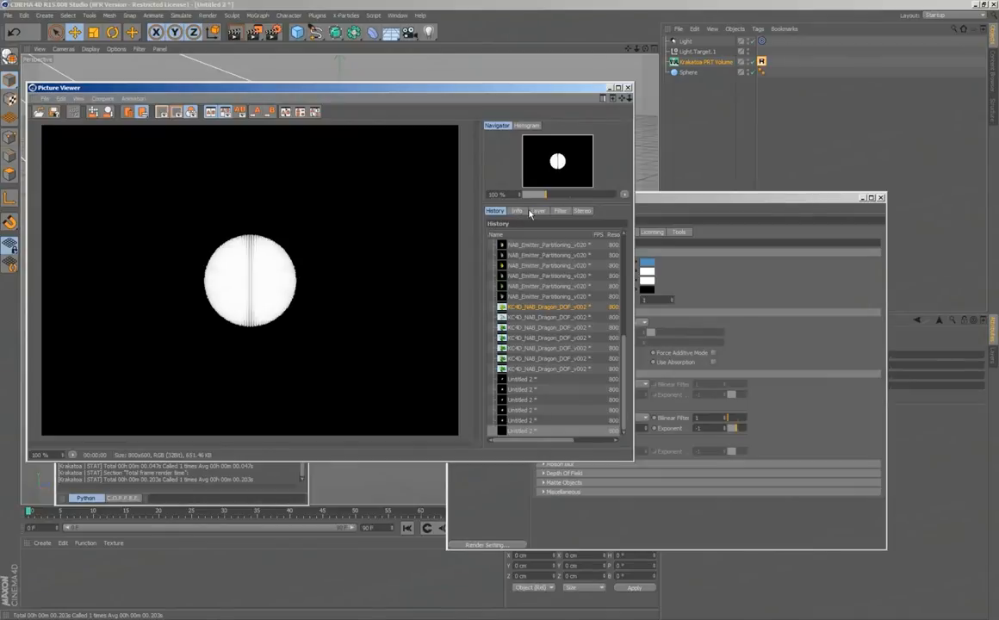
click(538, 211)
Enable Override Background Color and render the sphere again with the Picture Viewer back in Image mode
click(659, 340)
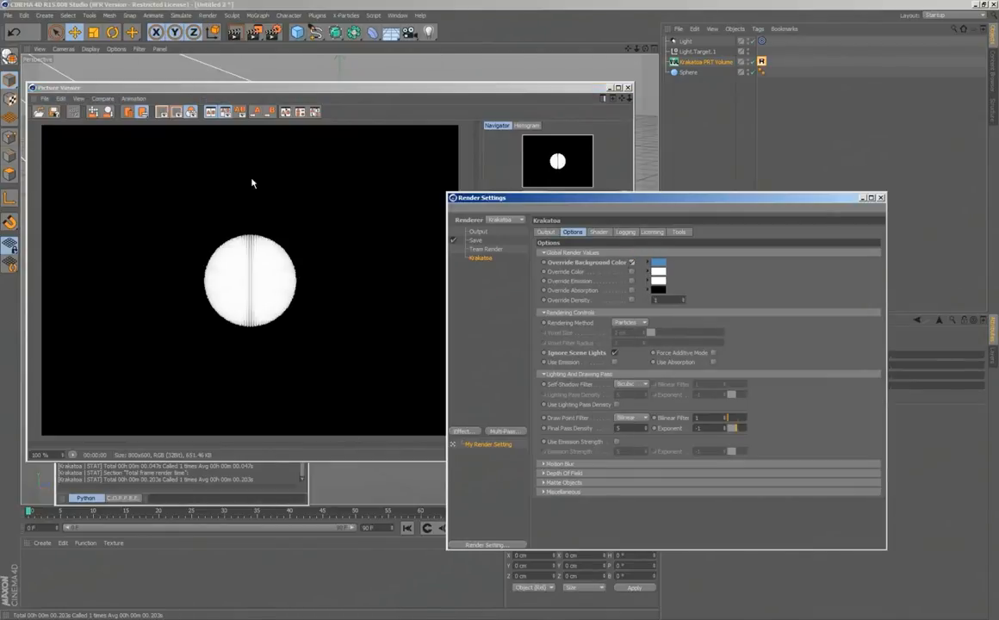
click(506, 244)
click(499, 231)
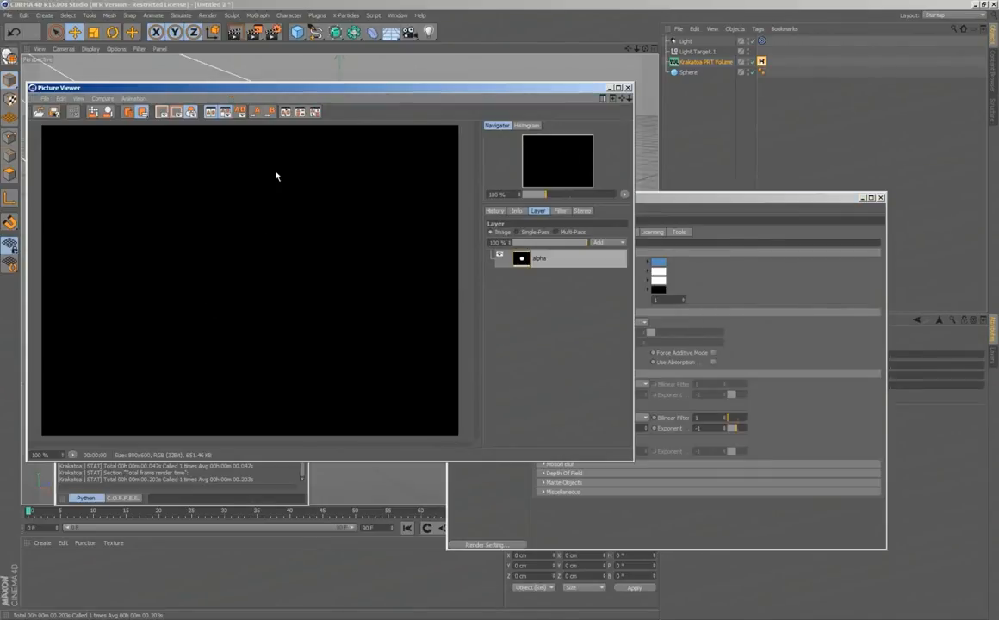
click(492, 212)
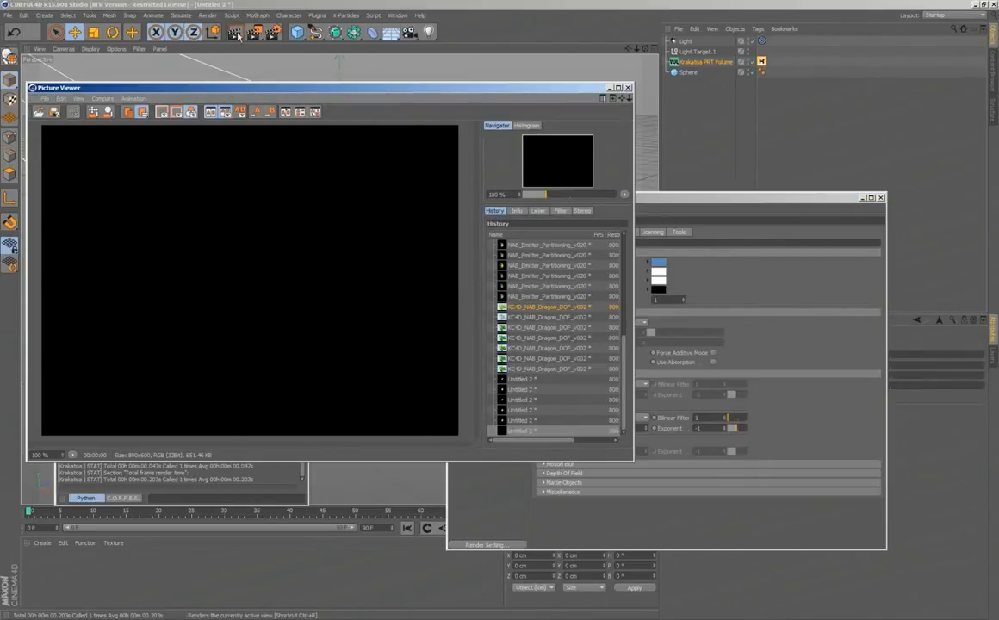
click(254, 33)
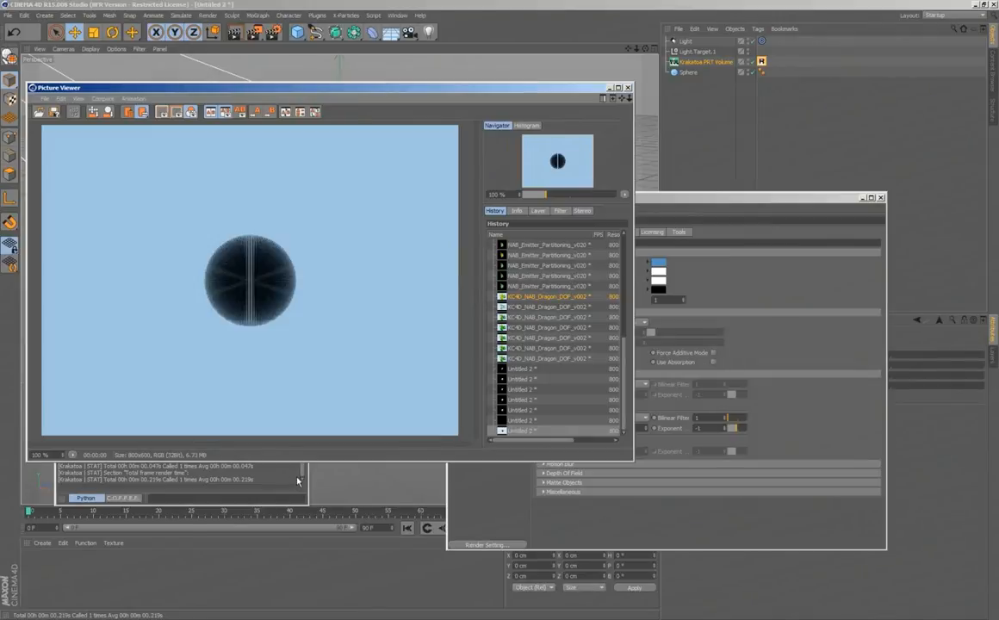
click(303, 473)
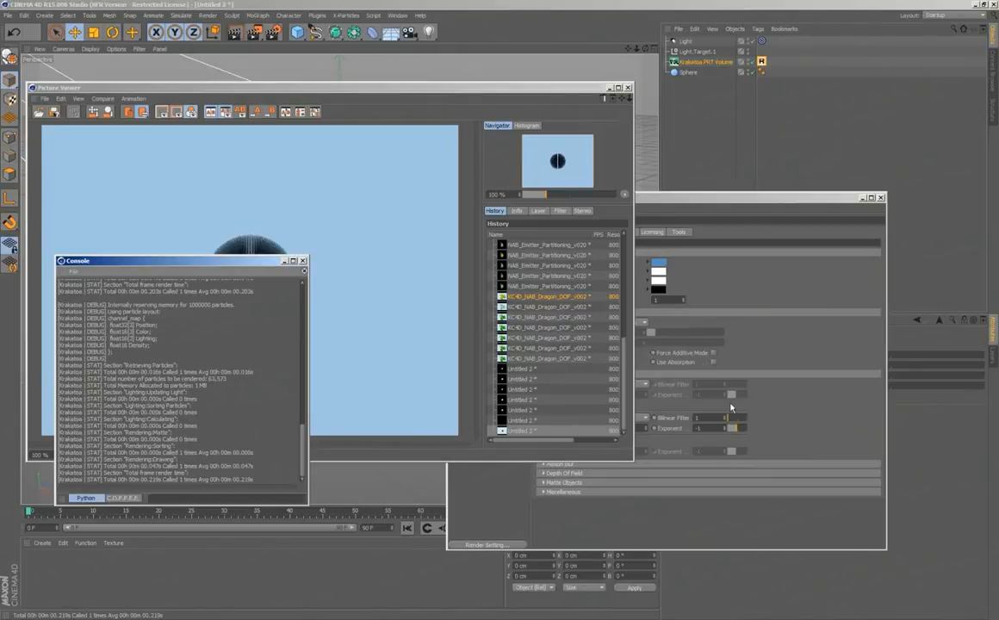
Enable Use Emission and Use Absorption in the Krakatoa rendering controls
click(661, 367)
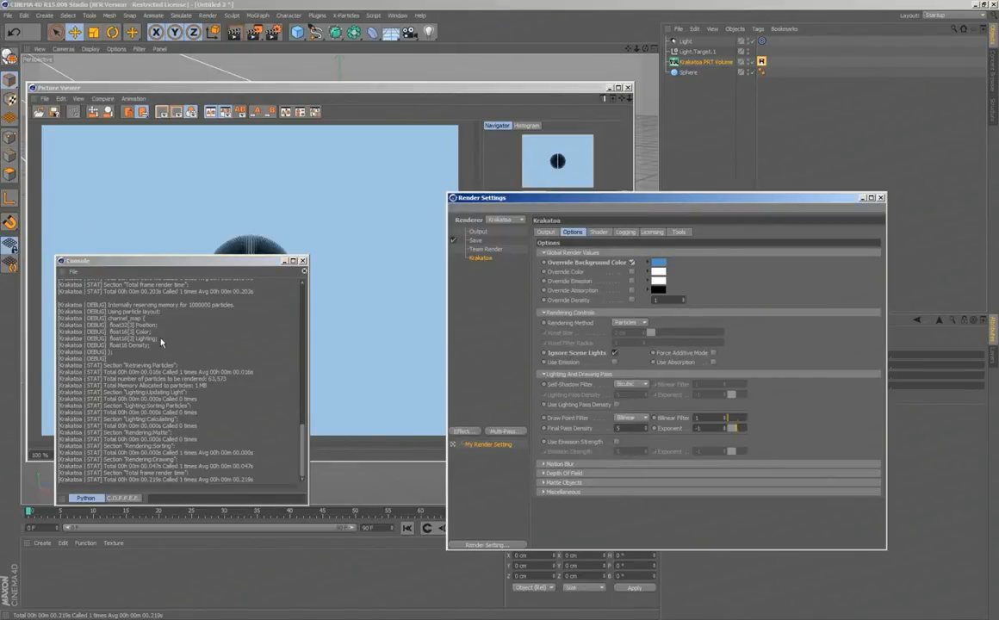
click(615, 362)
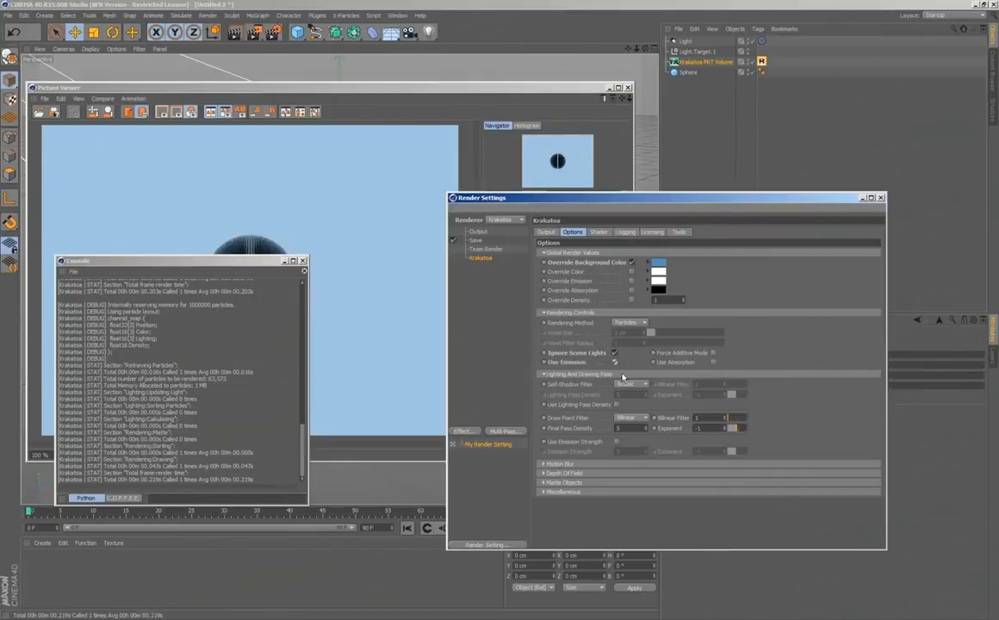
click(714, 362)
click(236, 33)
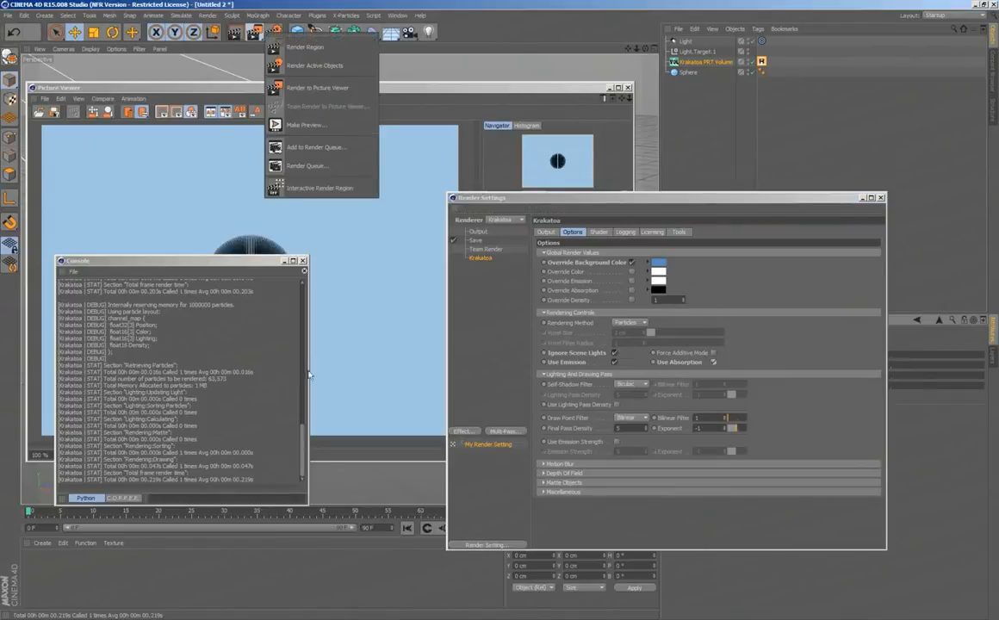
Disable Ignore Scene Lights, render to the Picture Viewer and examine the channel list in the console
click(615, 352)
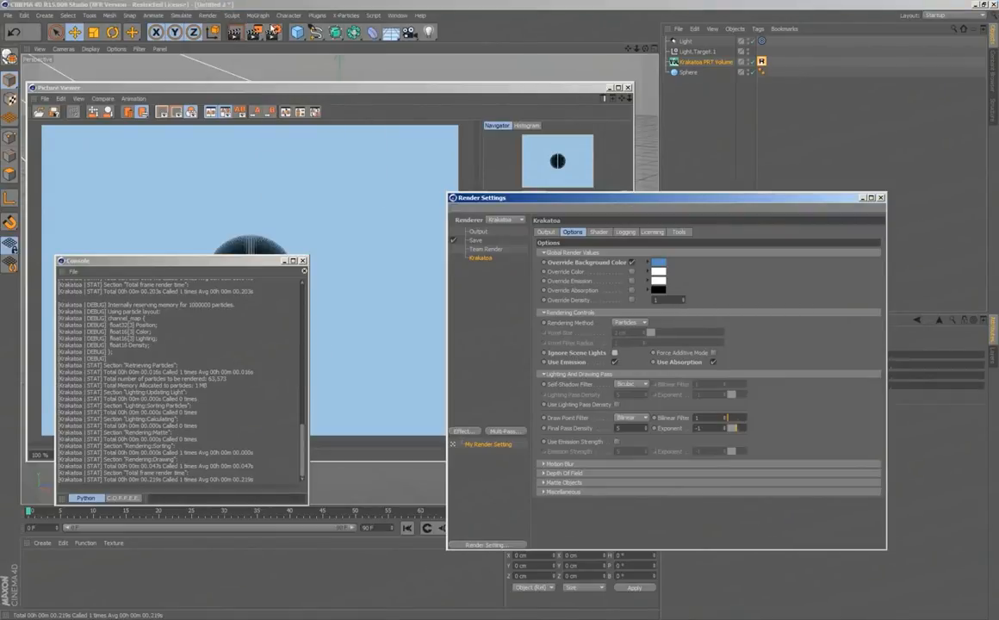
click(254, 32)
click(269, 476)
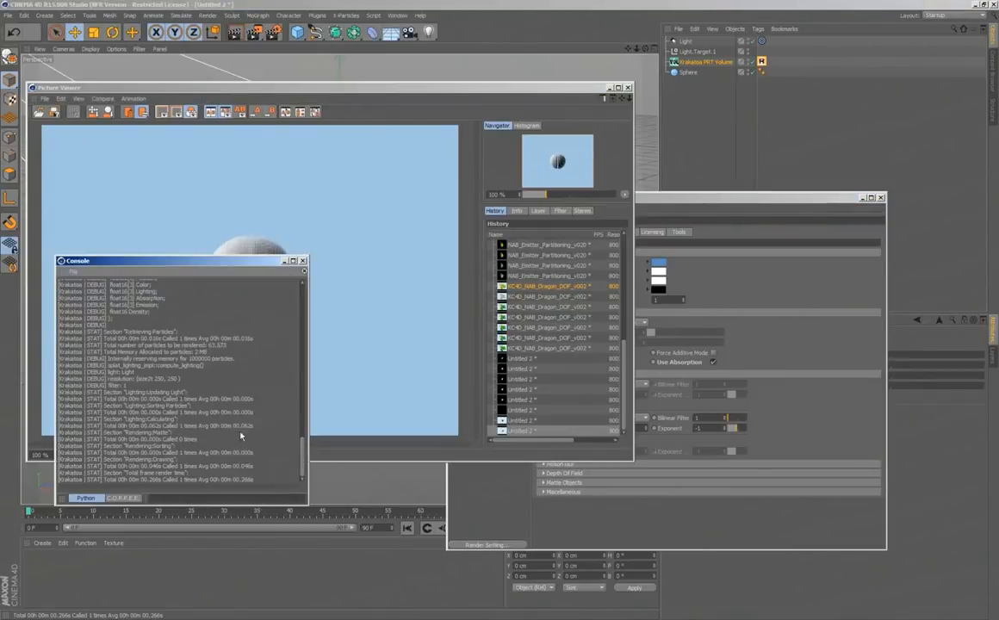
scroll(164, 419, up, 6)
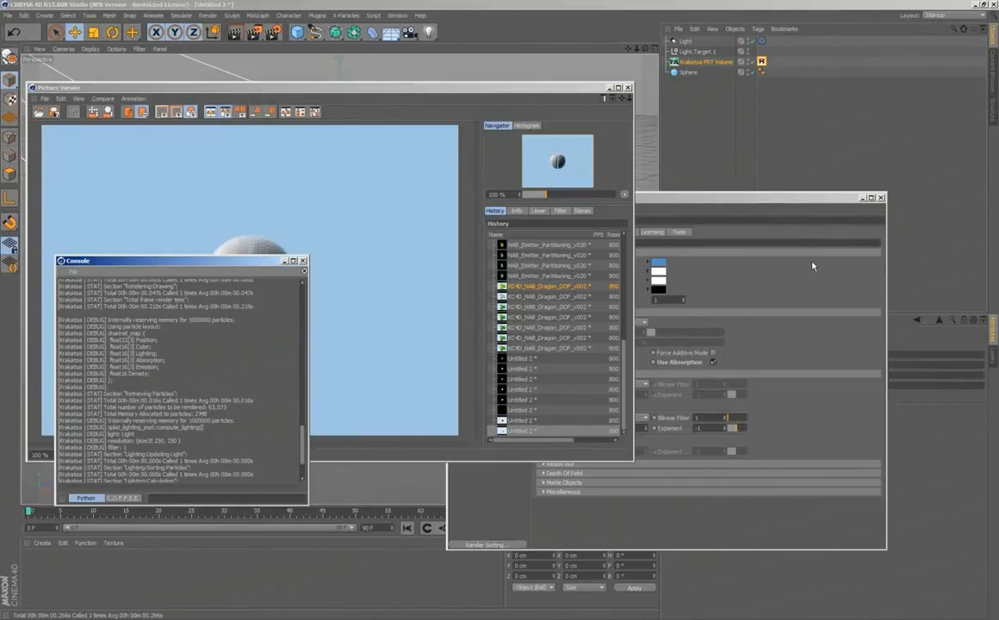
Expose the SpecularLevel and SpecularPower channels in the Phong shader settings and render the sphere to the Picture Viewer
click(721, 219)
click(598, 232)
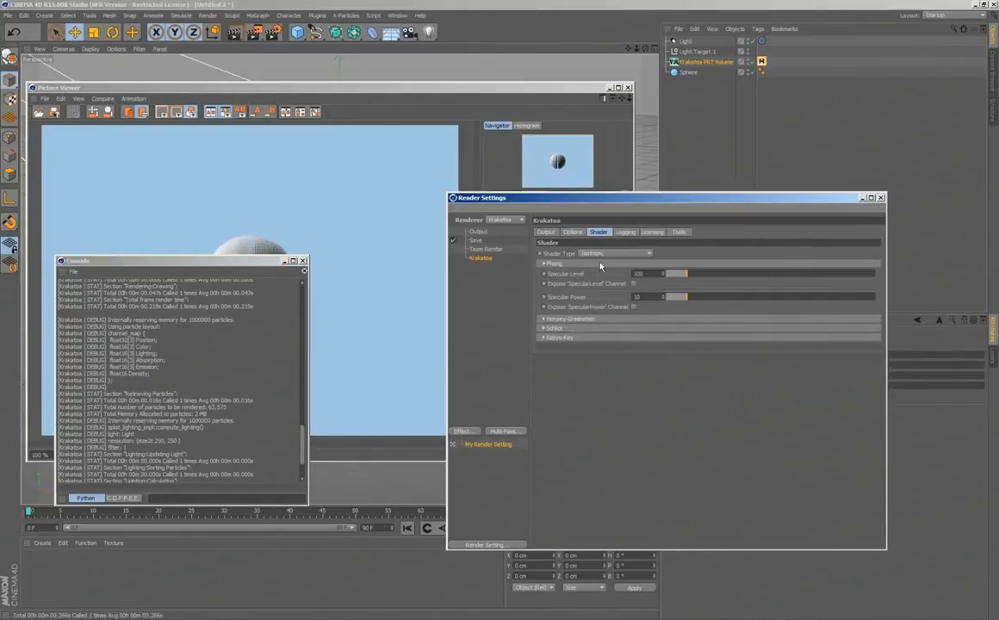
click(636, 284)
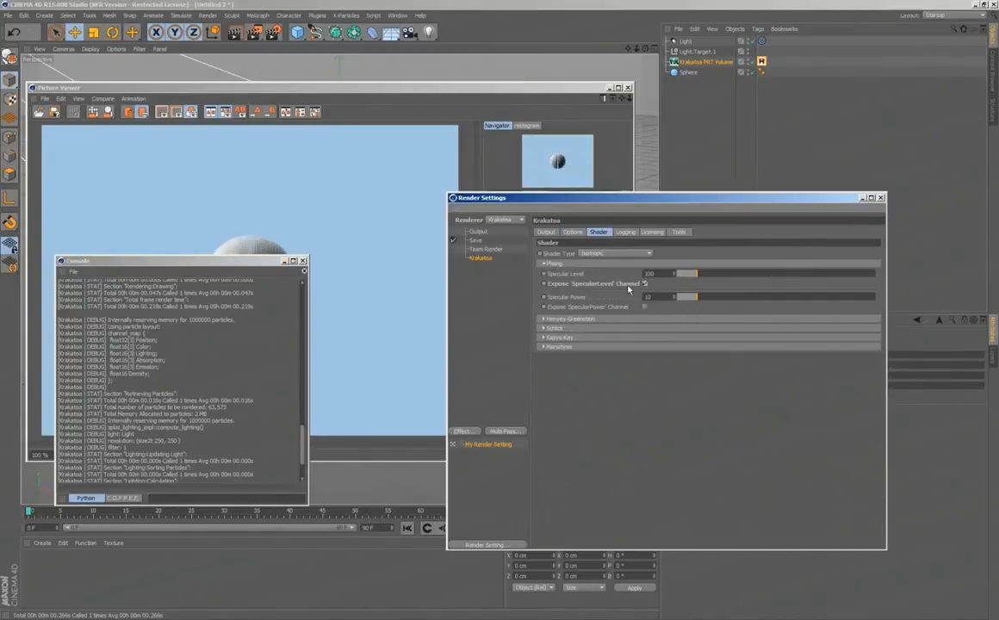
click(645, 308)
click(646, 284)
click(648, 284)
click(647, 307)
click(647, 285)
click(254, 32)
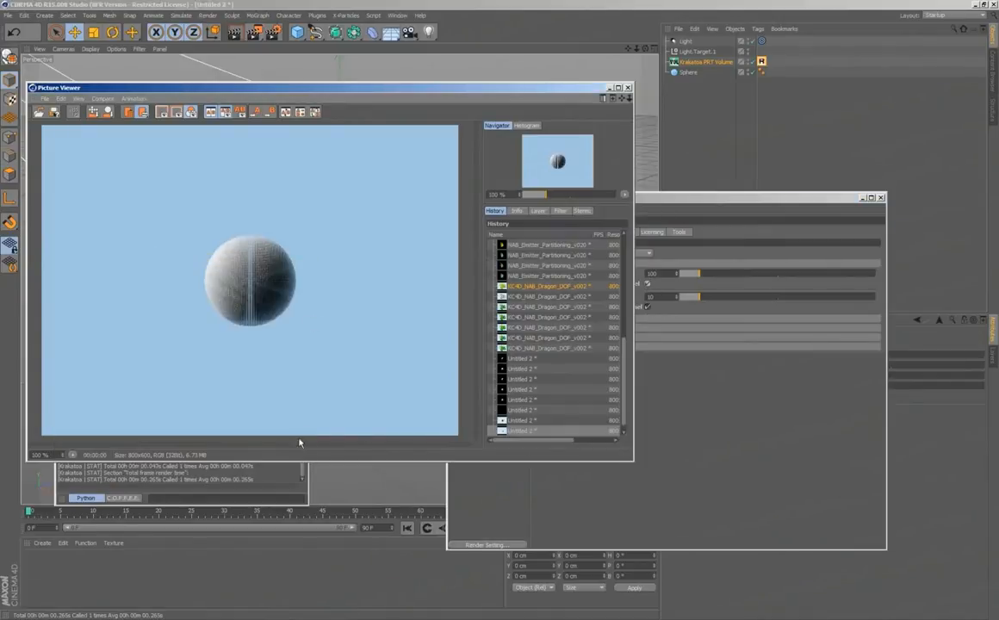
Examine the particle layout and render statistics logged in the console for the latest sphere render
click(304, 472)
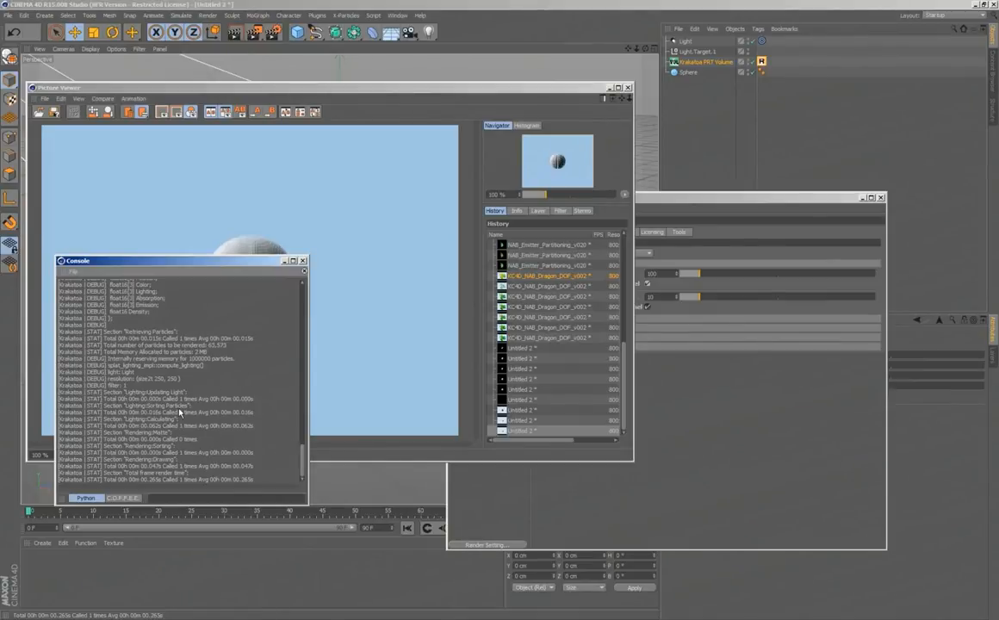
scroll(197, 364, up, 3)
scroll(172, 348, down, 3)
scroll(137, 285, up, 3)
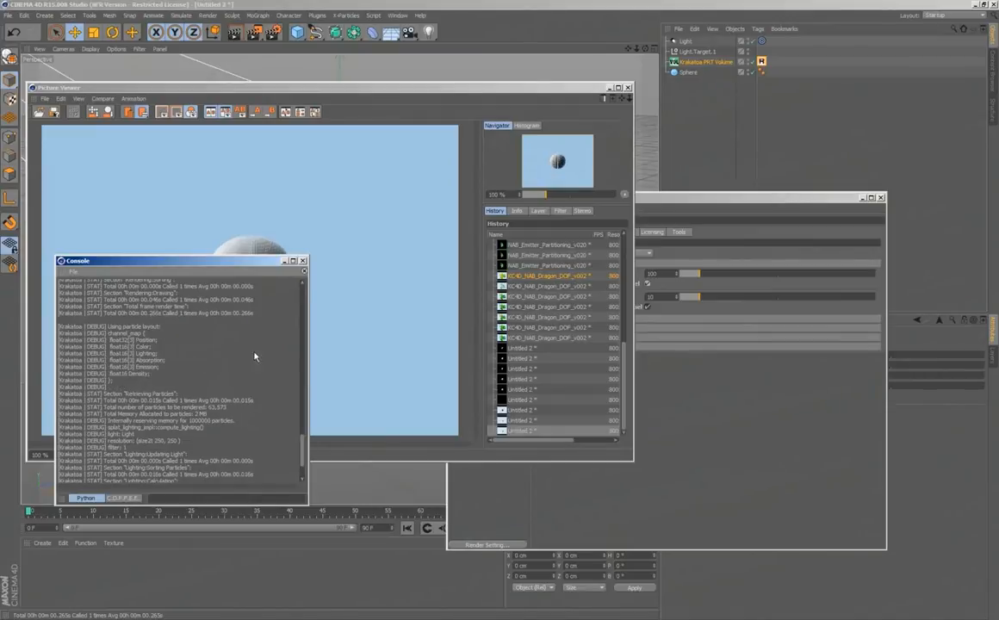
scroll(265, 392, down, 3)
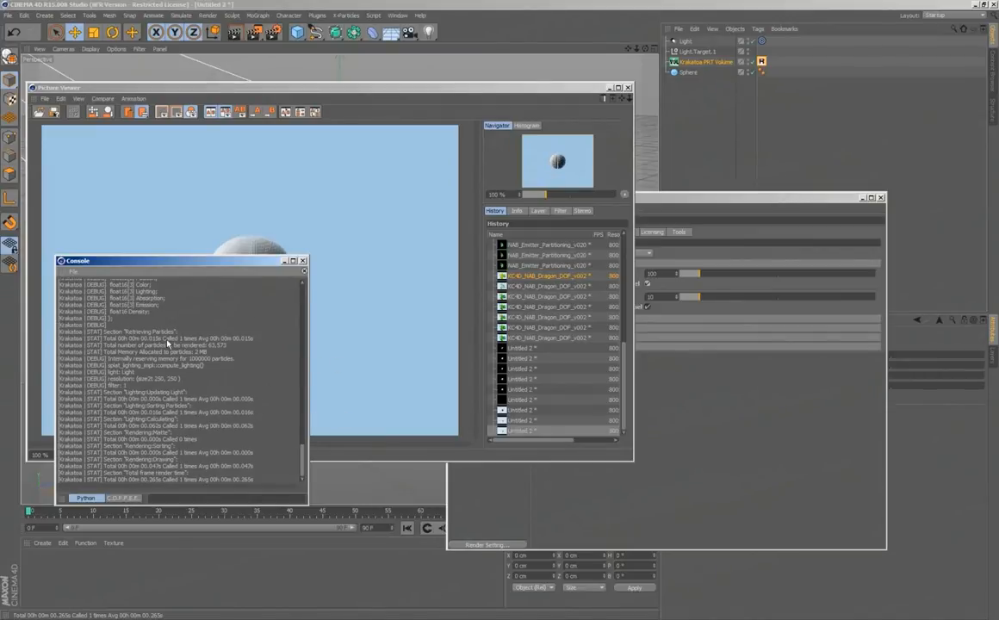
Set the Krakatoa shader type to Phong and render the sphere to the Picture Viewer
click(689, 388)
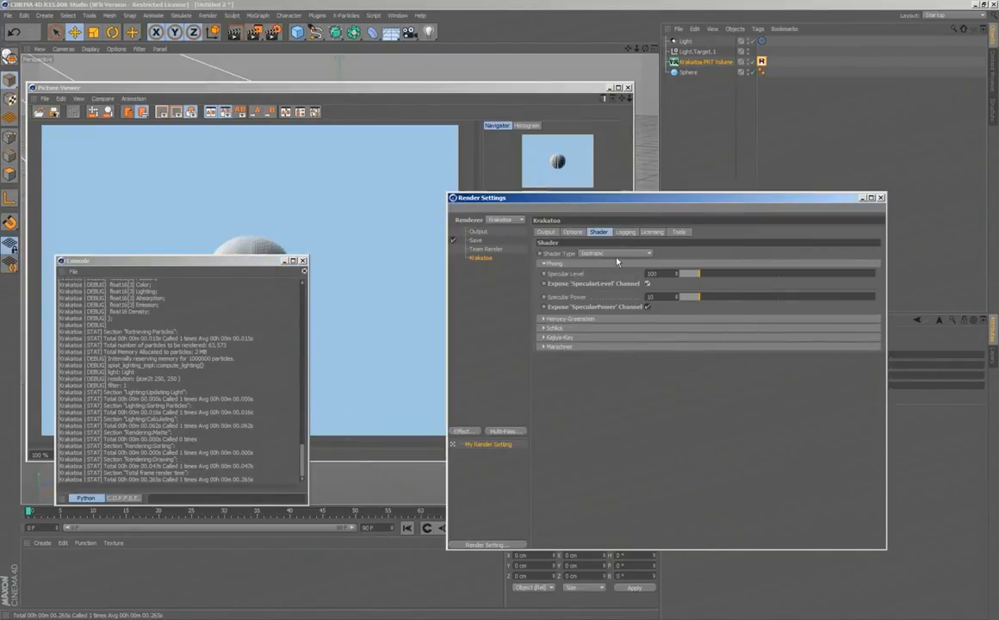
click(613, 253)
click(591, 274)
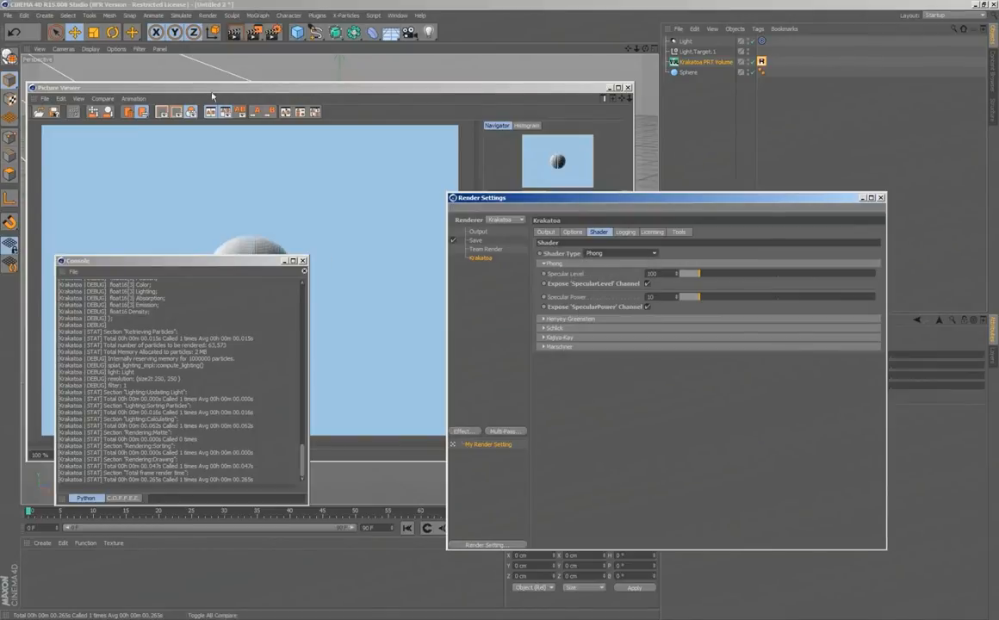
click(249, 37)
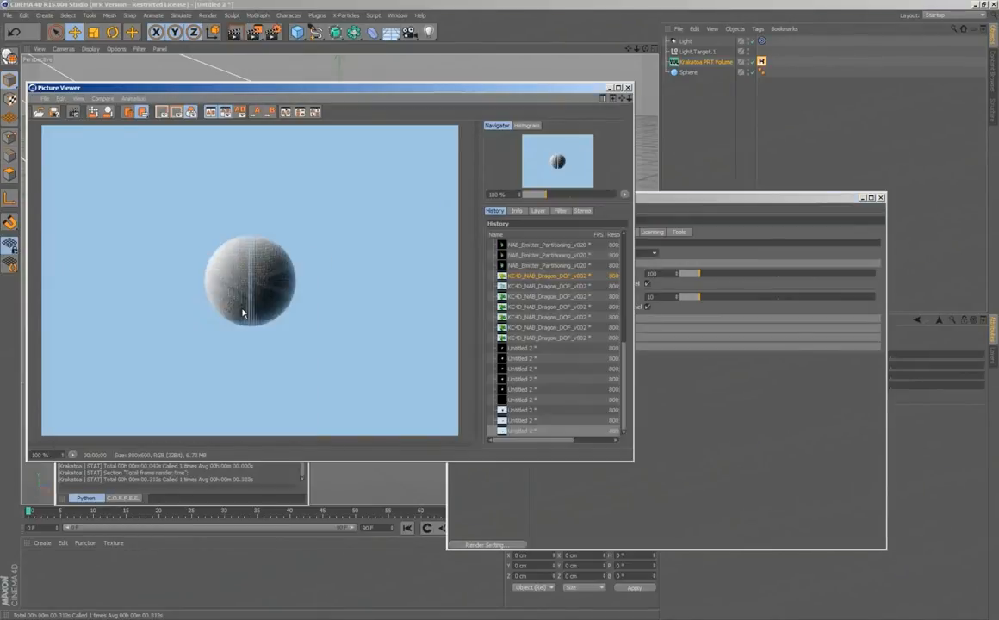
Examine the console's channel map and memory statistics for the Phong-shaded render
click(303, 474)
scroll(267, 441, up, 6)
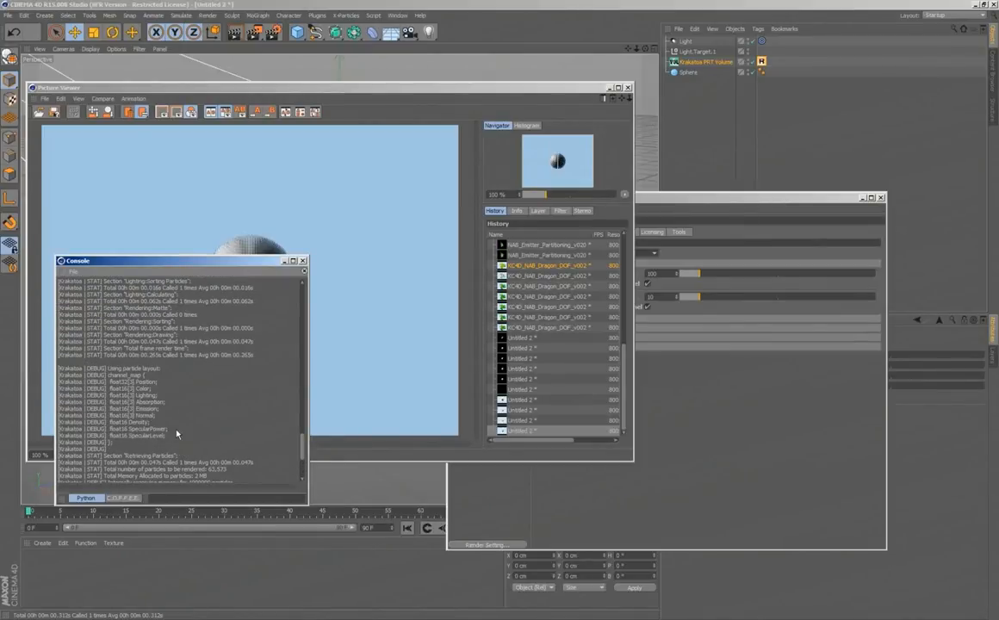
scroll(222, 441, down, 3)
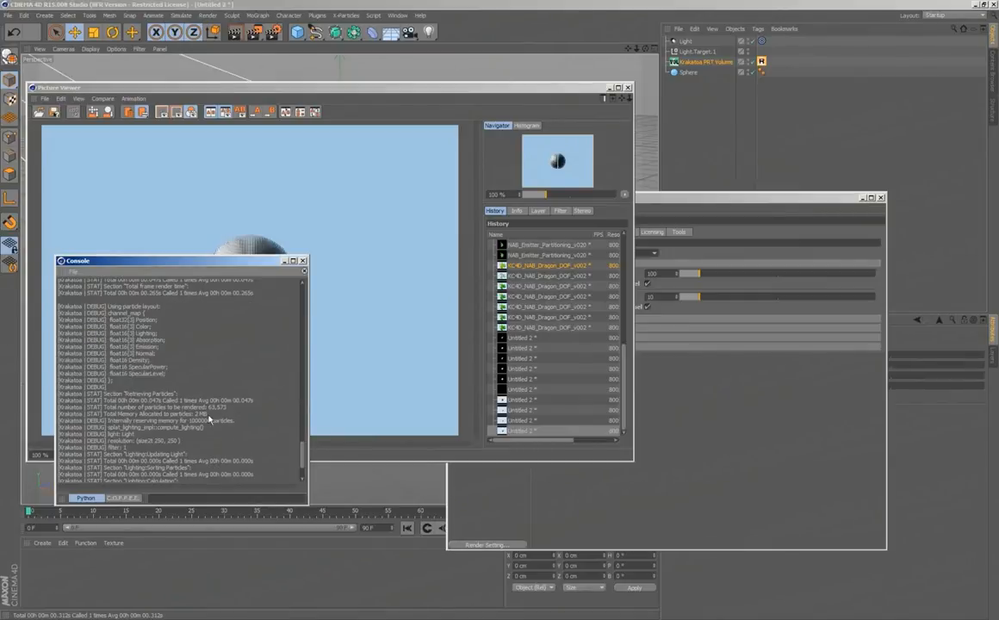
scroll(257, 412, down, 3)
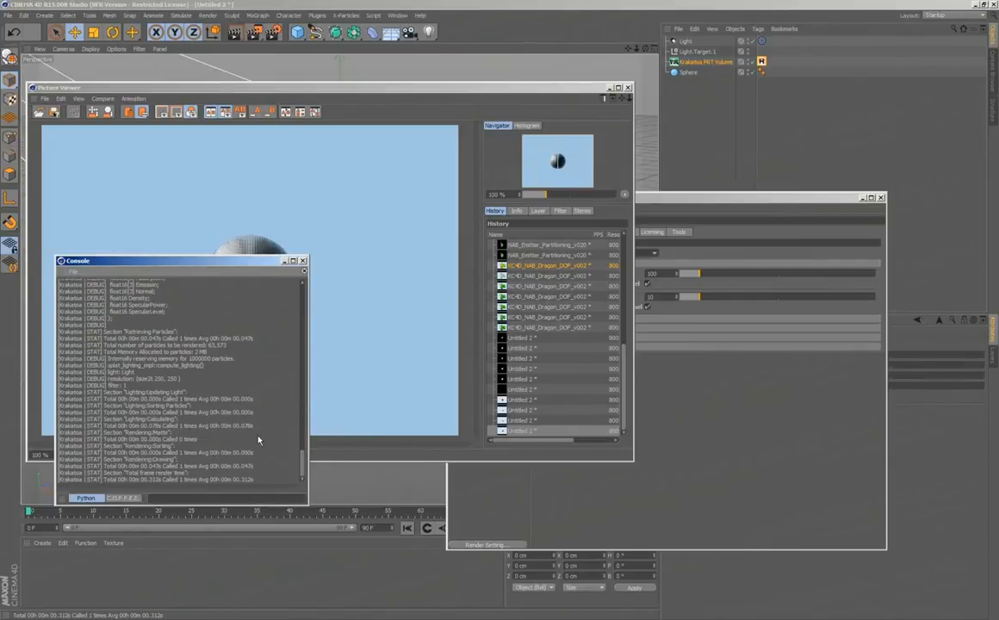
scroll(258, 439, up, 3)
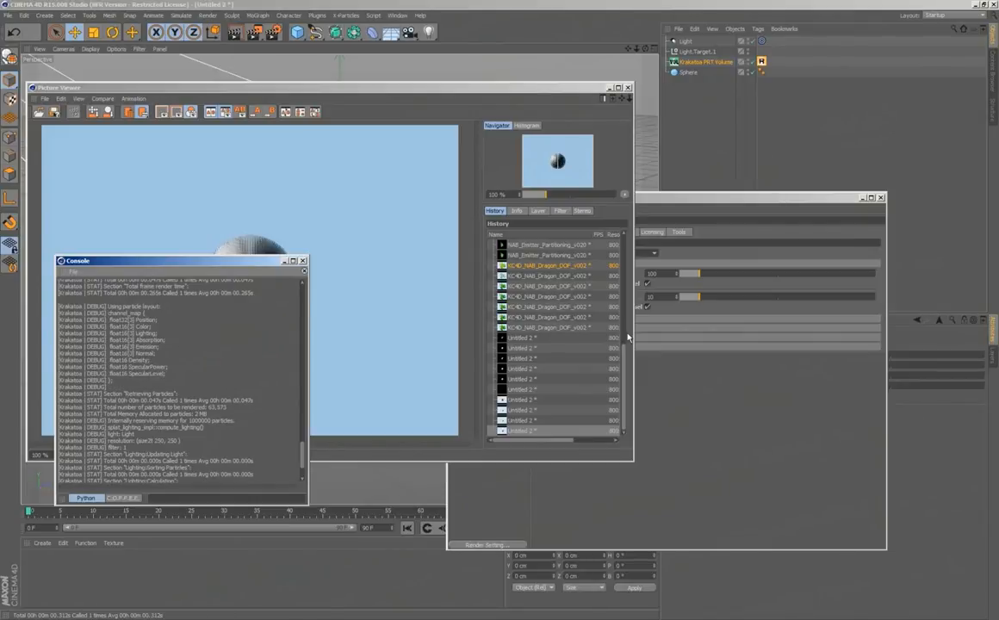
Try the Log To File option in Krakatoa's logging settings, switching it on and off again
click(692, 401)
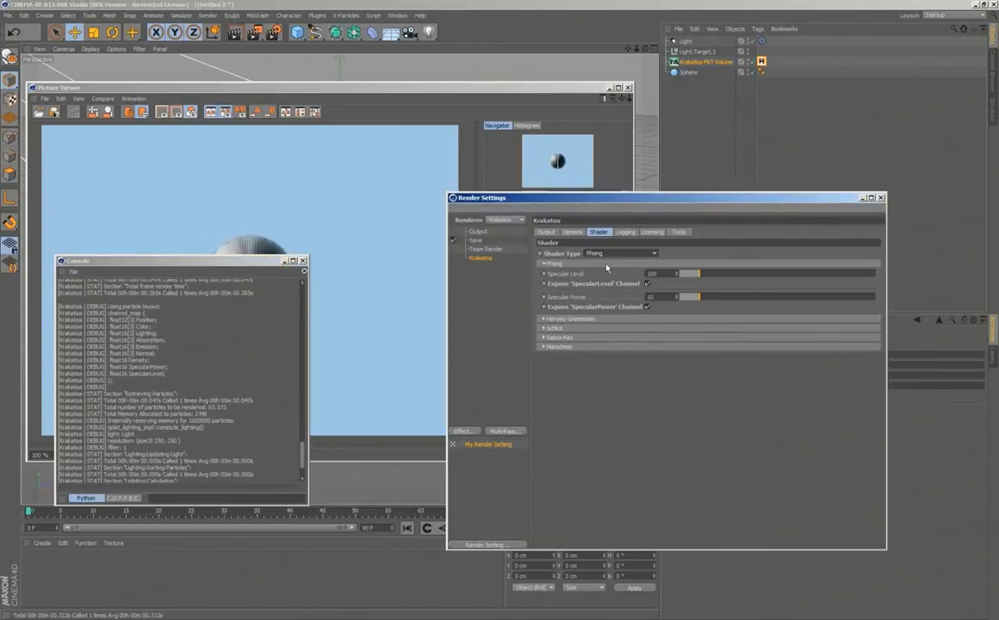
click(626, 232)
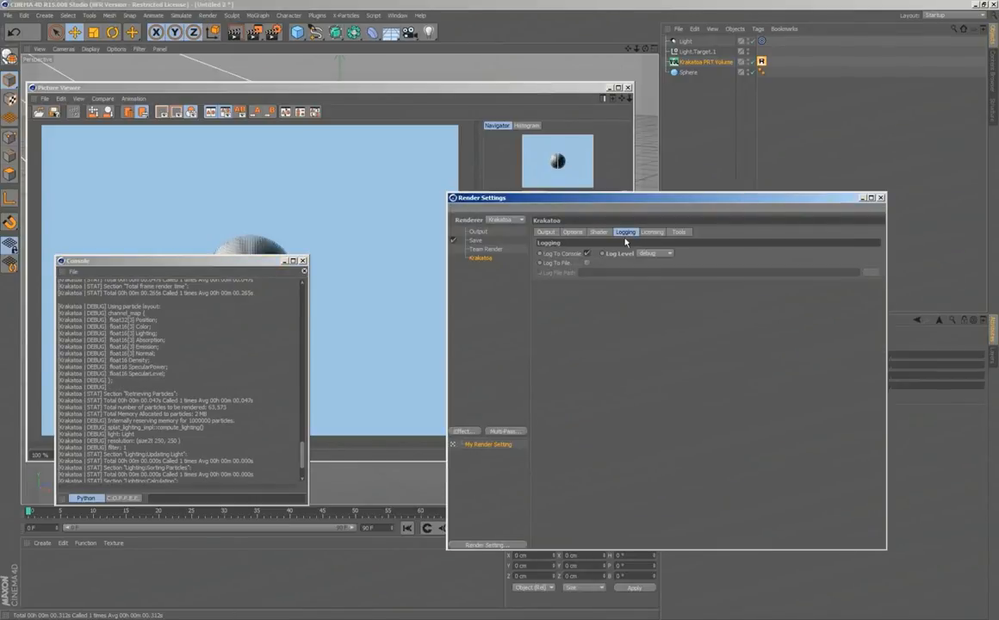
click(586, 262)
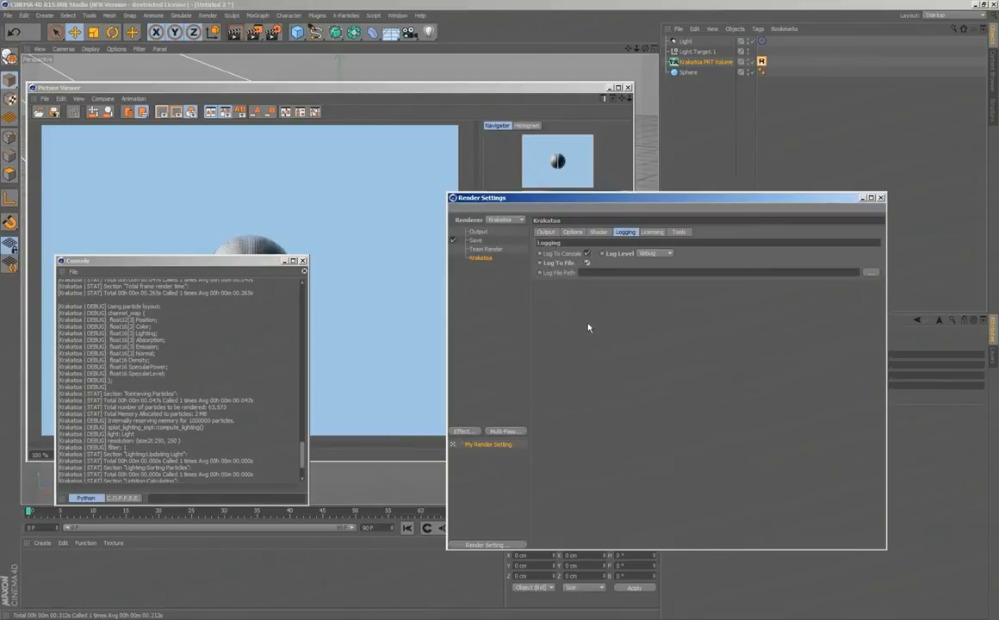
click(586, 262)
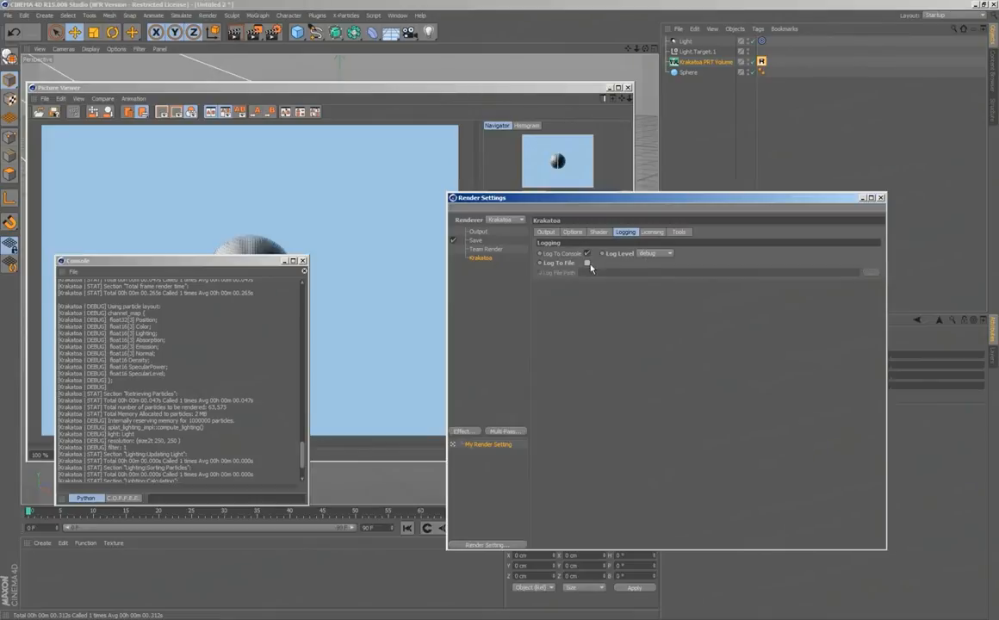
click(649, 256)
click(640, 236)
Switch Krakatoa's license type to Node-Locked License File and back to License Server
click(653, 237)
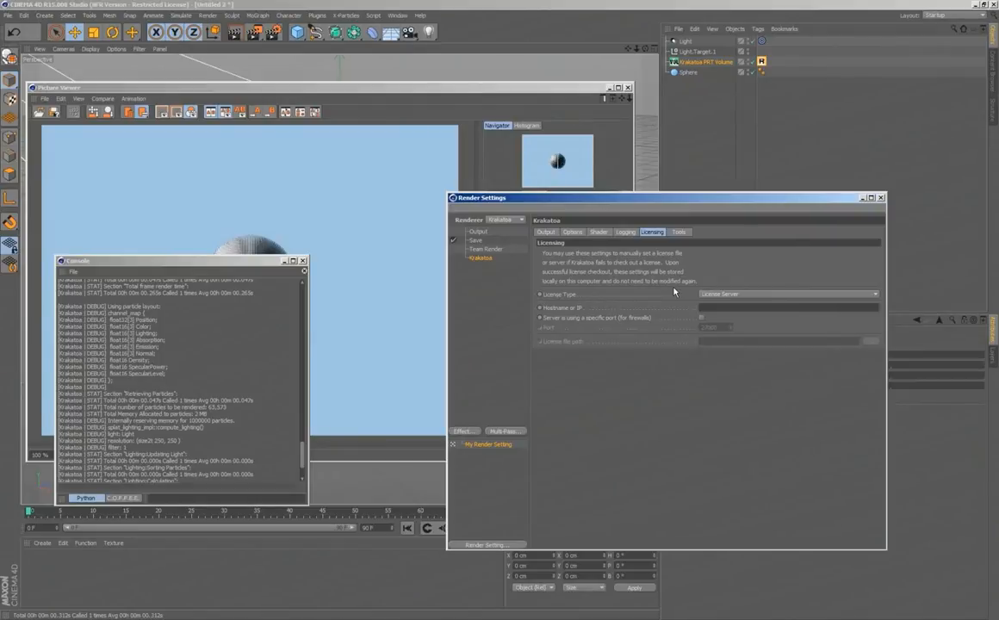
click(765, 296)
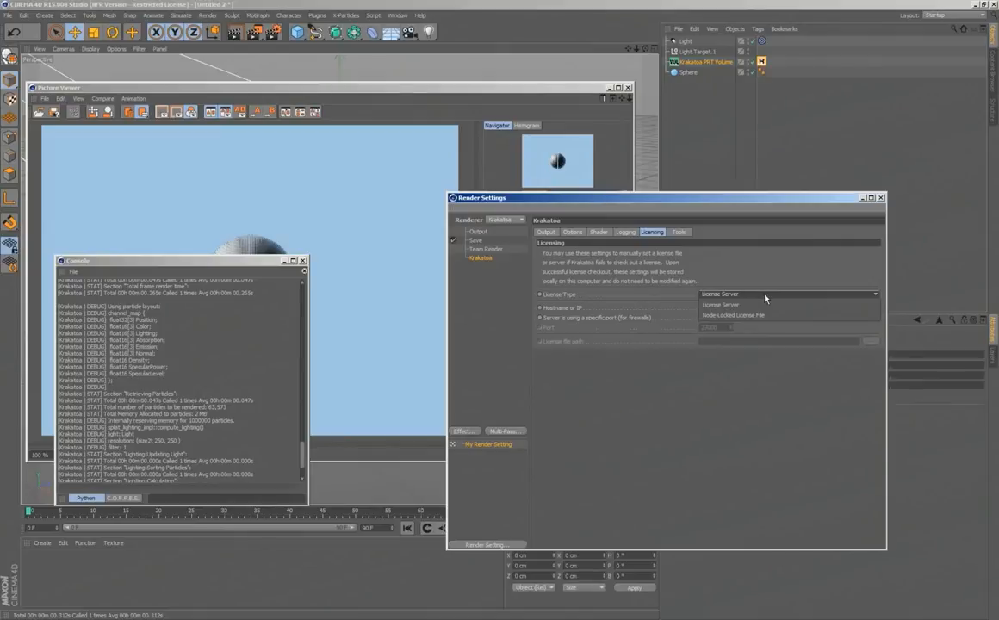
click(739, 315)
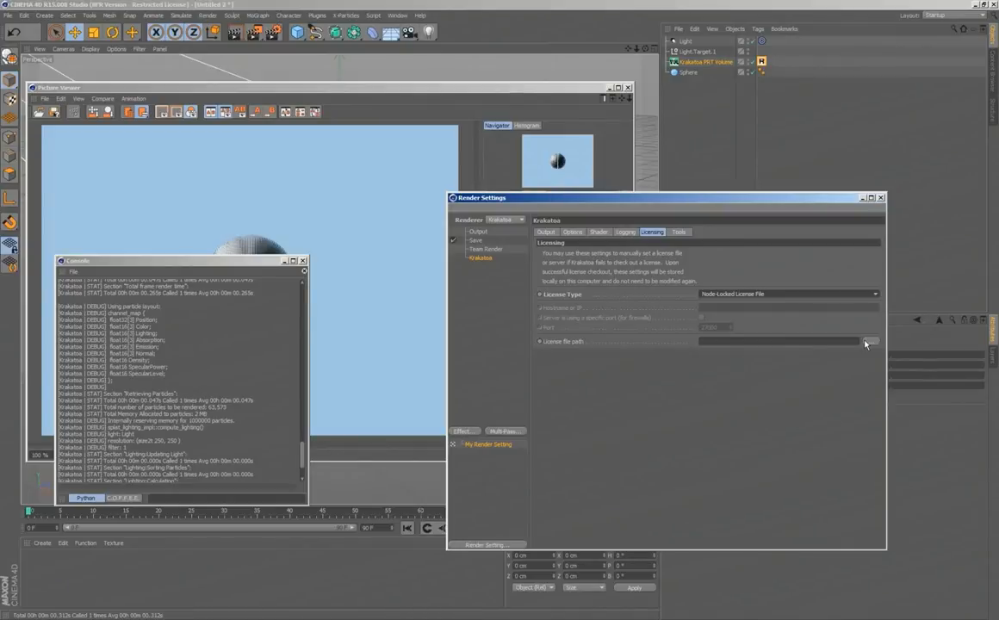
click(761, 294)
click(758, 307)
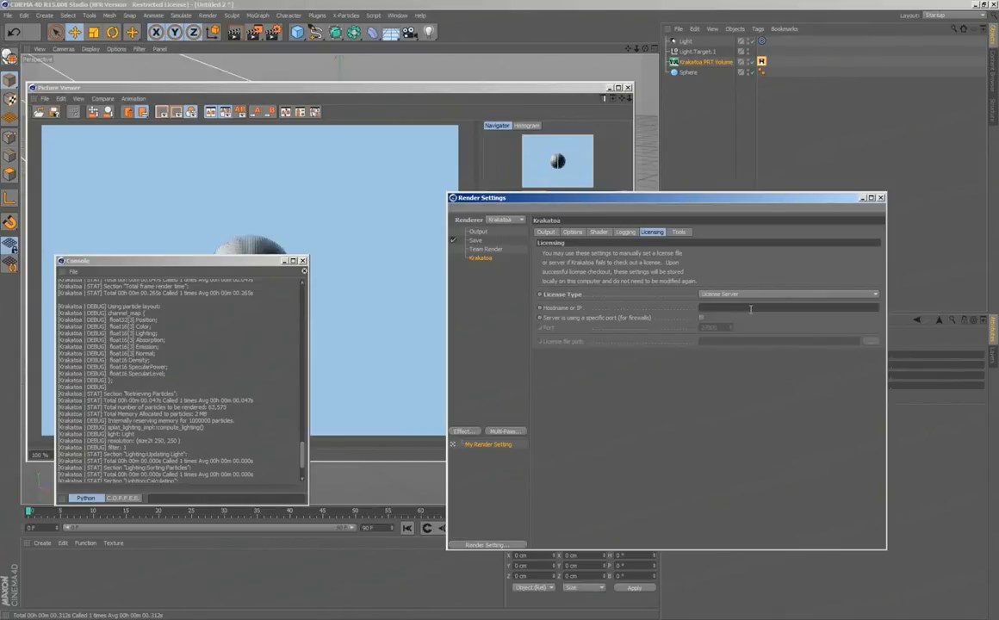
Try the specific-port option for the license server and turn it off again, keeping the License Server type
click(705, 308)
click(701, 318)
click(702, 318)
click(767, 297)
click(783, 274)
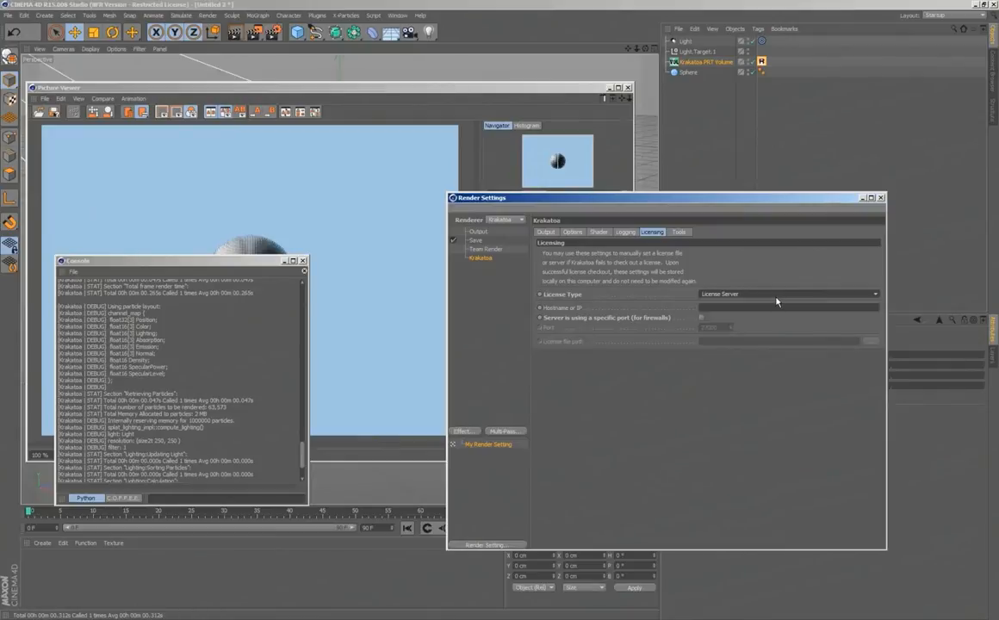
Open the recent project Logo_Reveal_0007_Bobo_v002.c4d, clearing the Picture Viewer, console and Render Settings windows out of the way
click(679, 232)
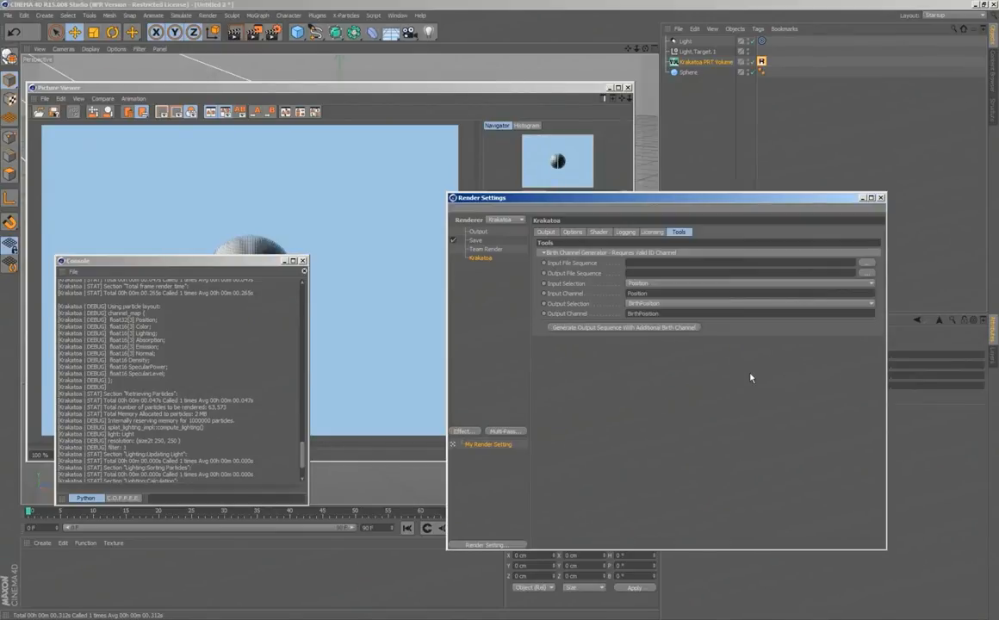
click(629, 89)
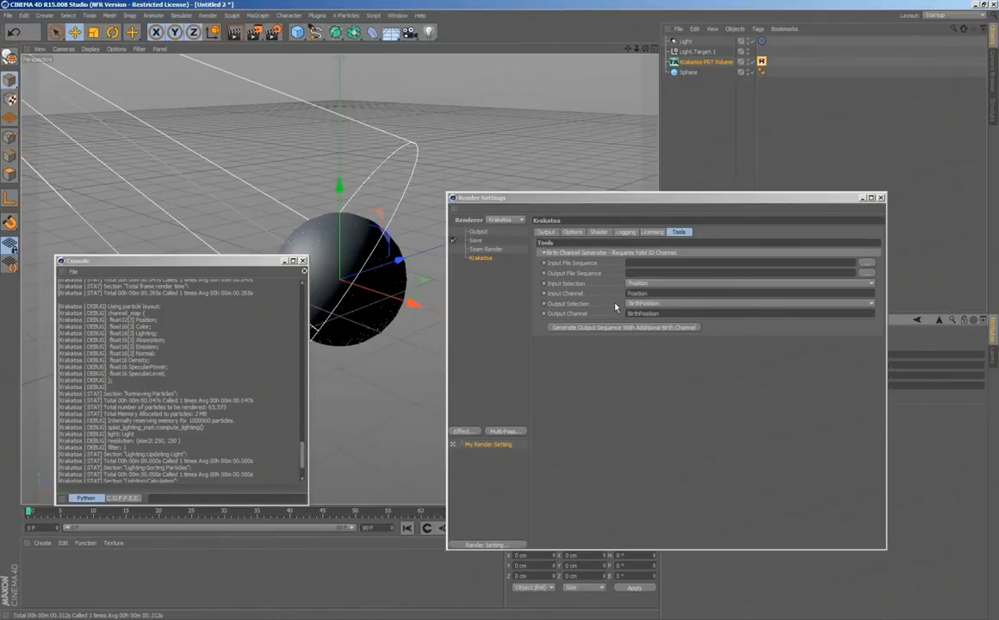
click(8, 15)
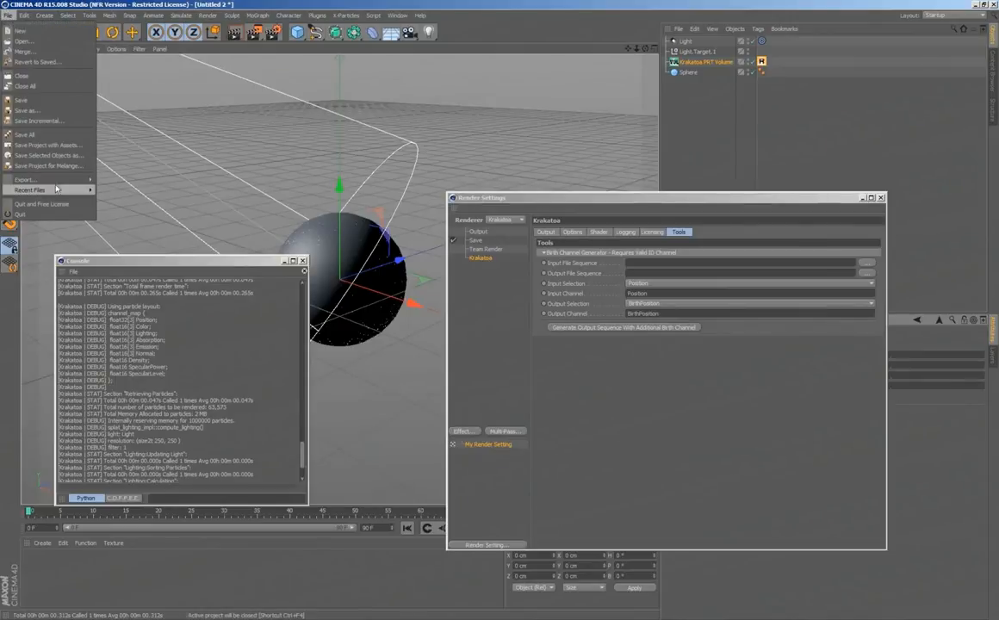
mouse_move(61, 192)
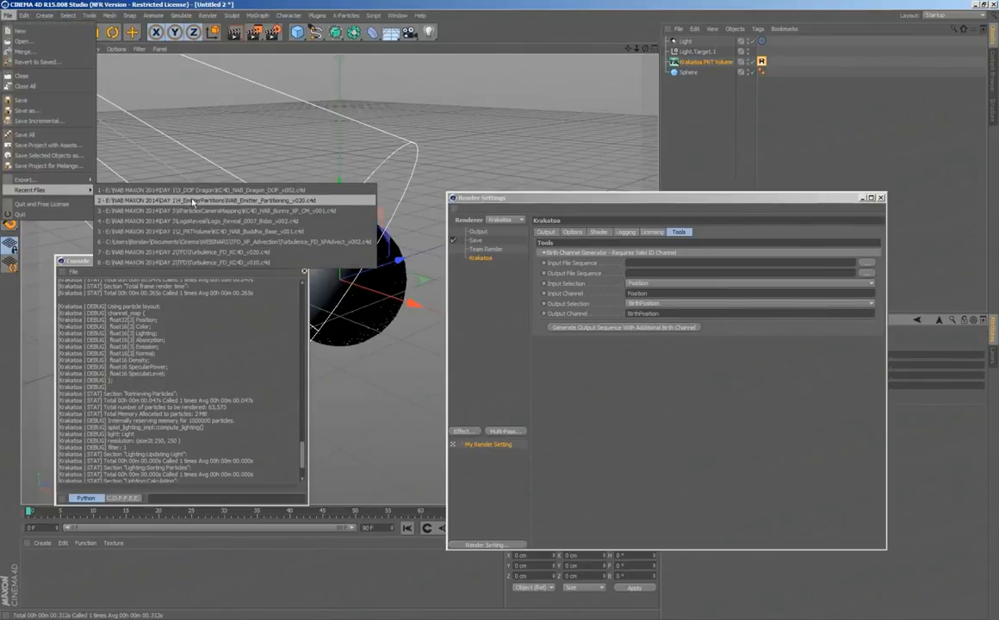
click(204, 221)
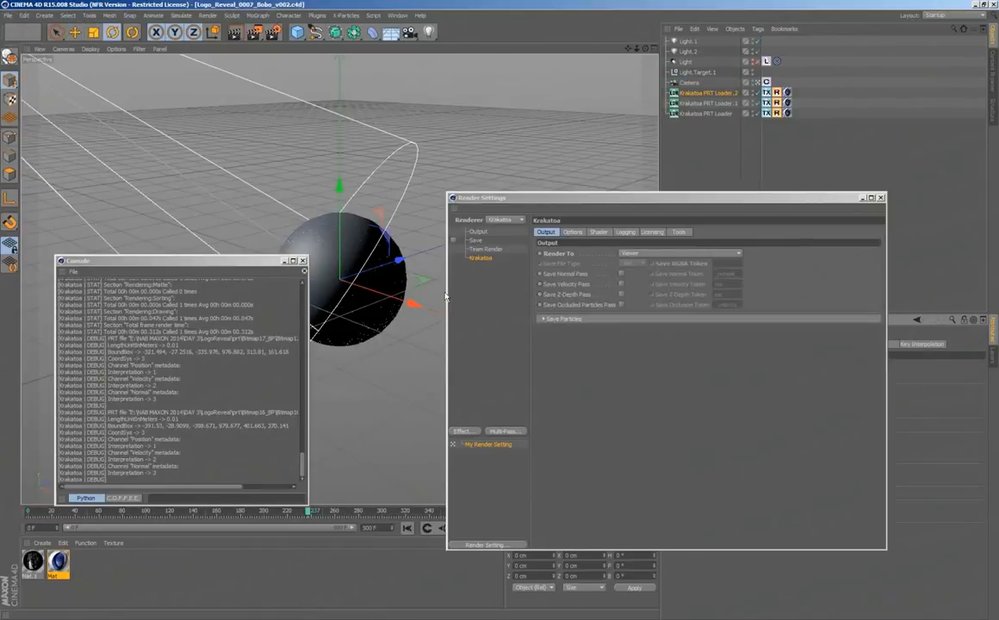
click(285, 261)
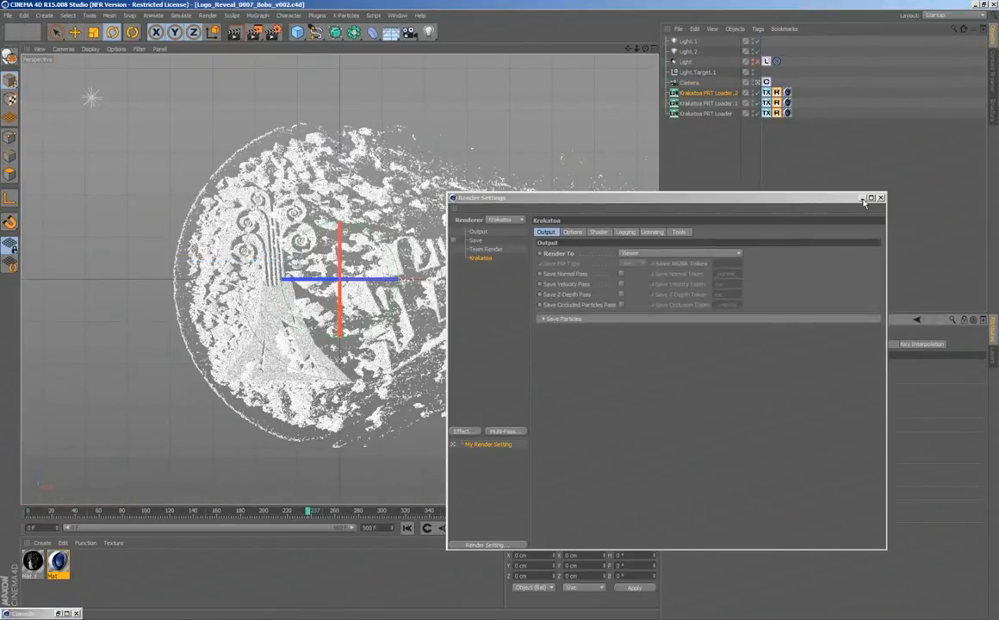
click(864, 199)
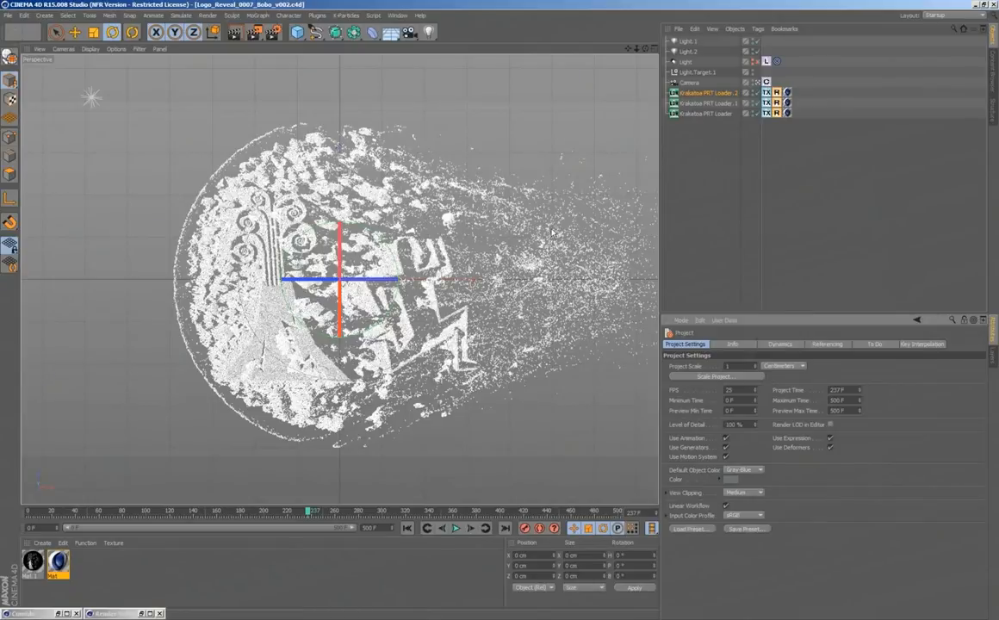
Switch to the media player, play the Logo_Fade_Small_ movie beside the viewport and pause it partway through the logo's disintegration
key(alt+Tab)
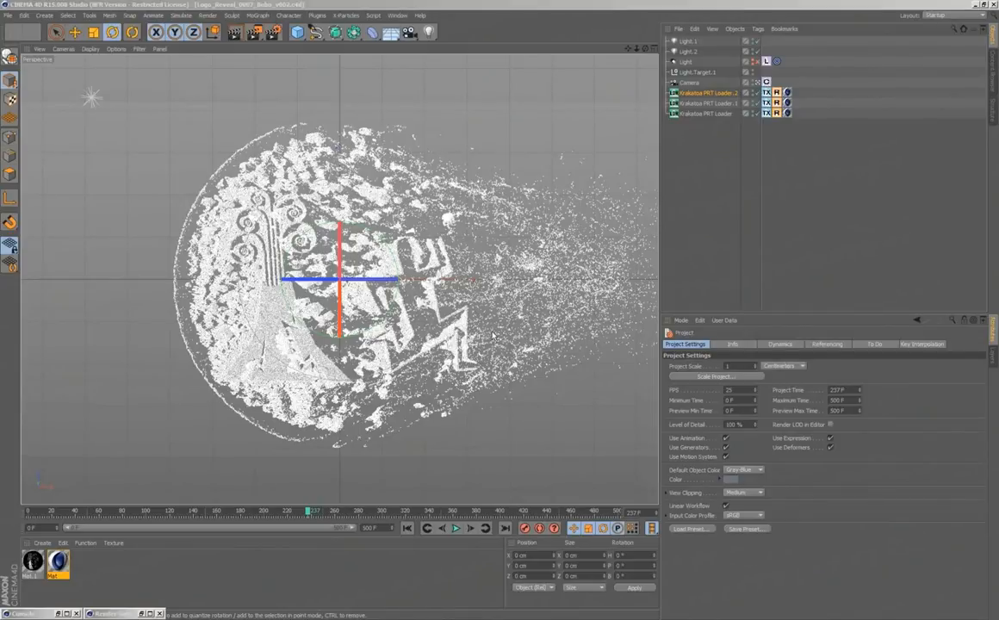
key(alt+Tab)
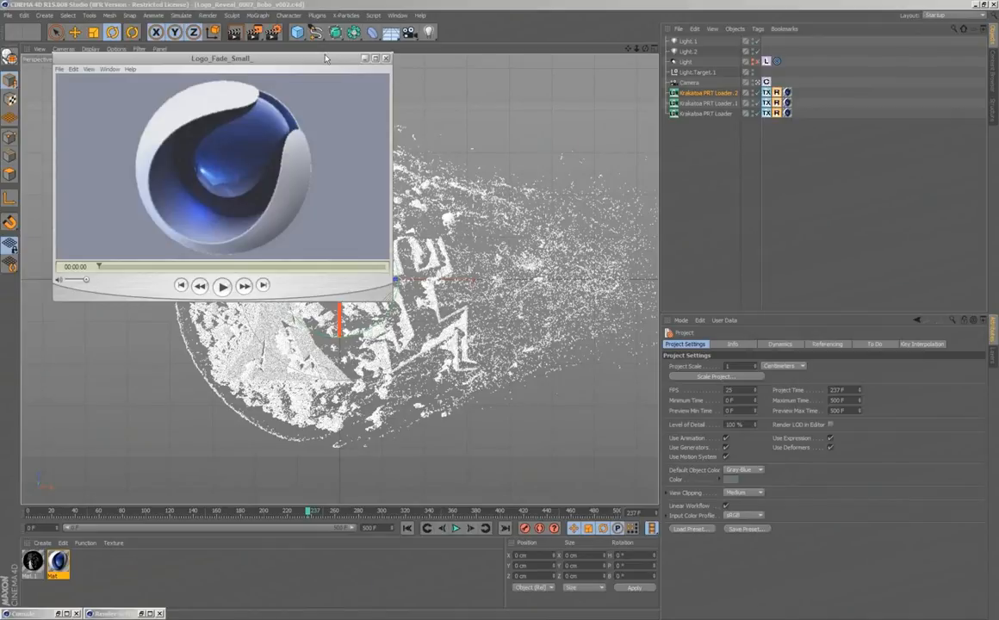
drag(322, 60, 791, 130)
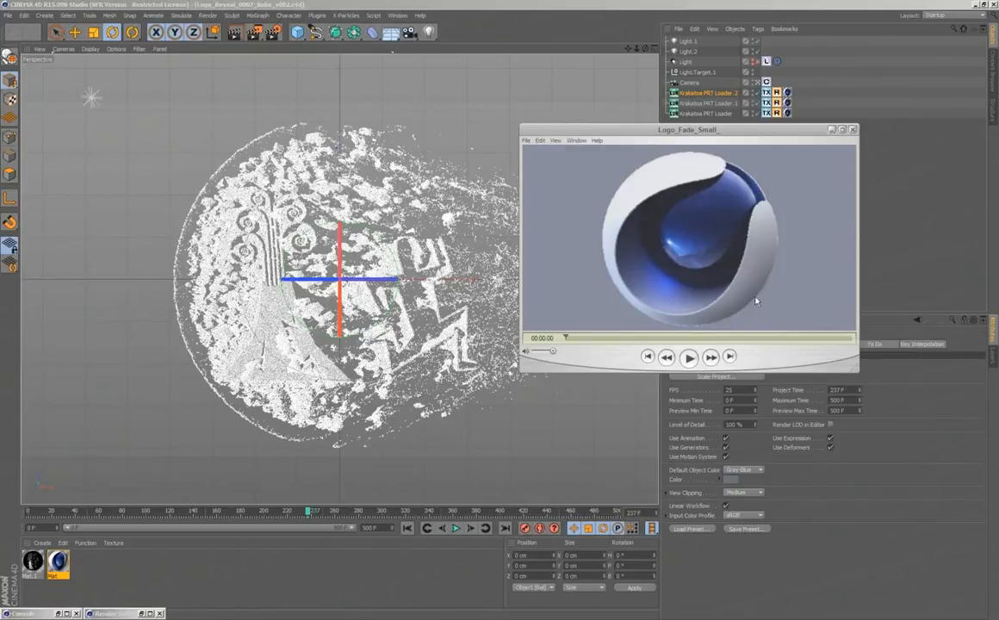
click(690, 357)
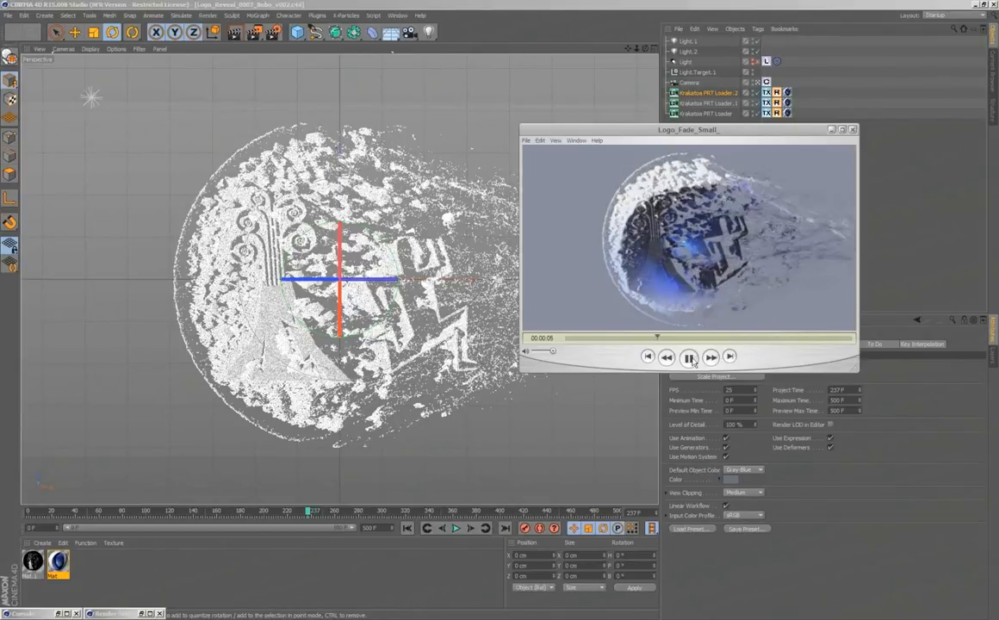
click(690, 358)
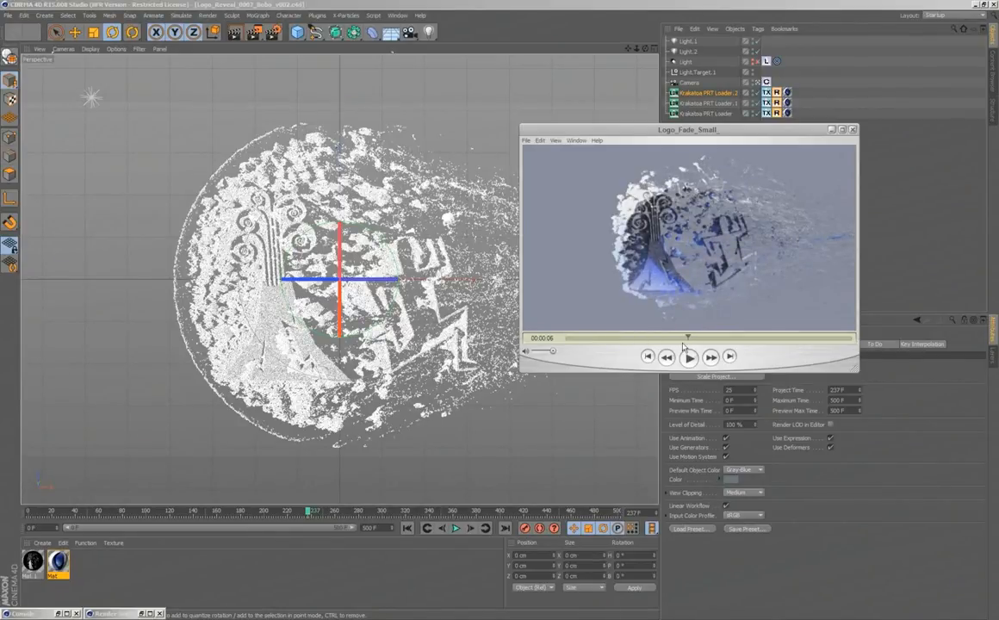
mouse_move(689, 338)
mouse_down()
mouse_move(585, 345)
mouse_move(677, 338)
mouse_up()
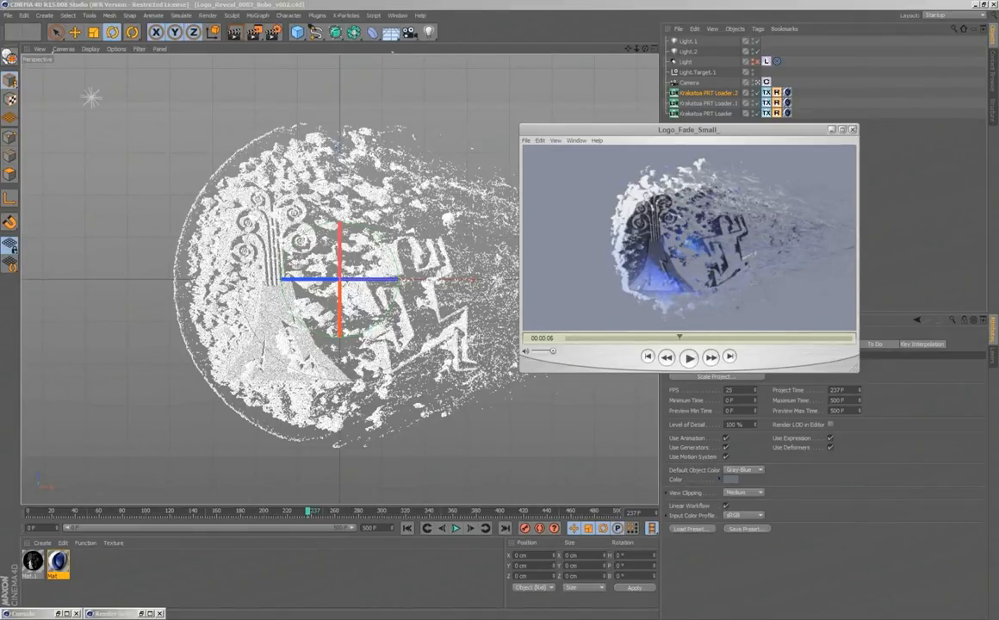
Bring back the Krakatoa Render Settings and review the Birth Channel Generator's input and output file sequences
click(112, 614)
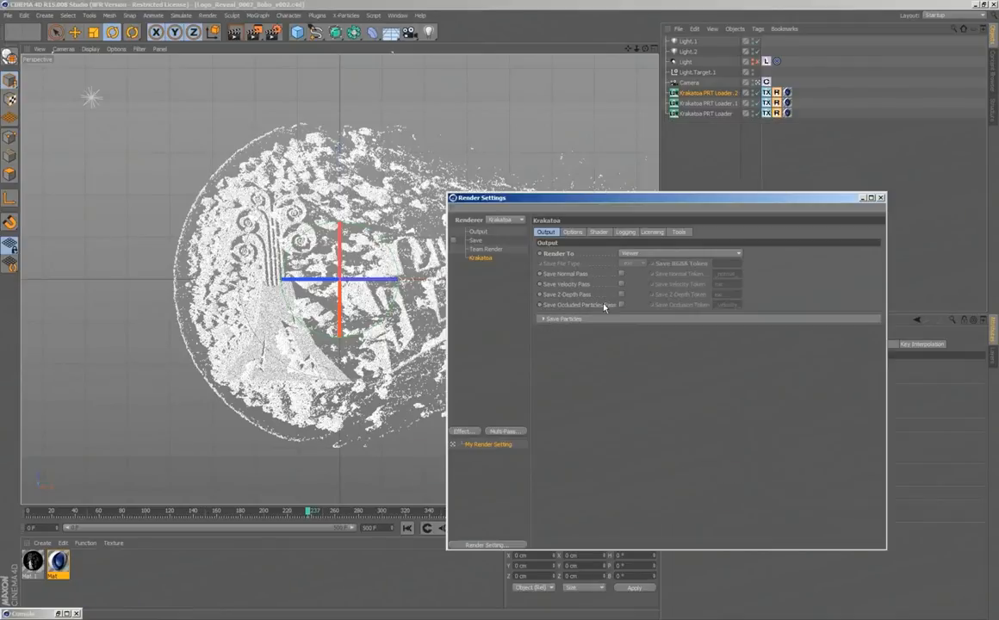
click(678, 232)
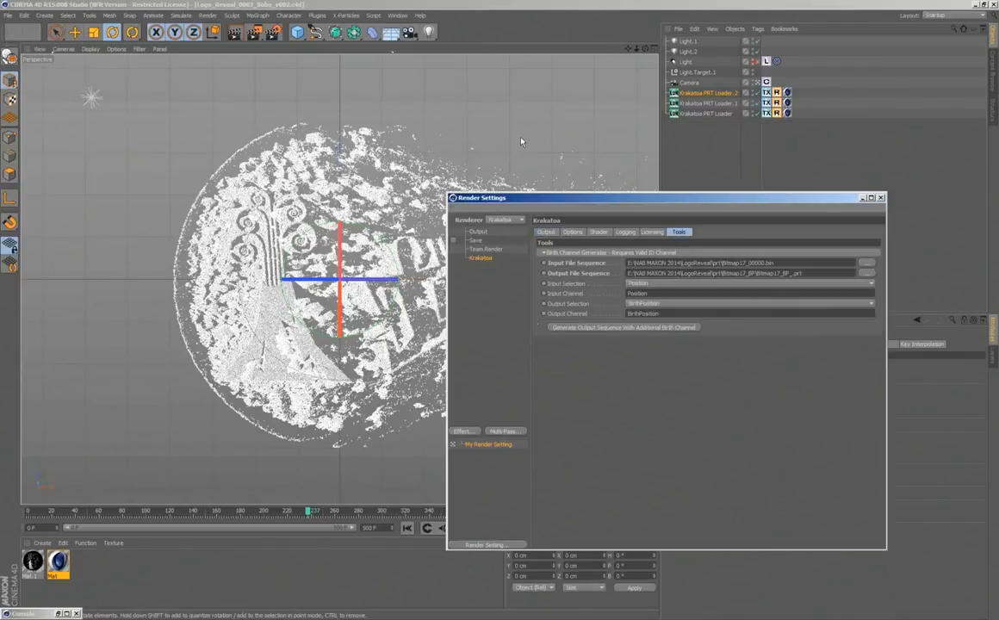
drag(773, 263, 722, 263)
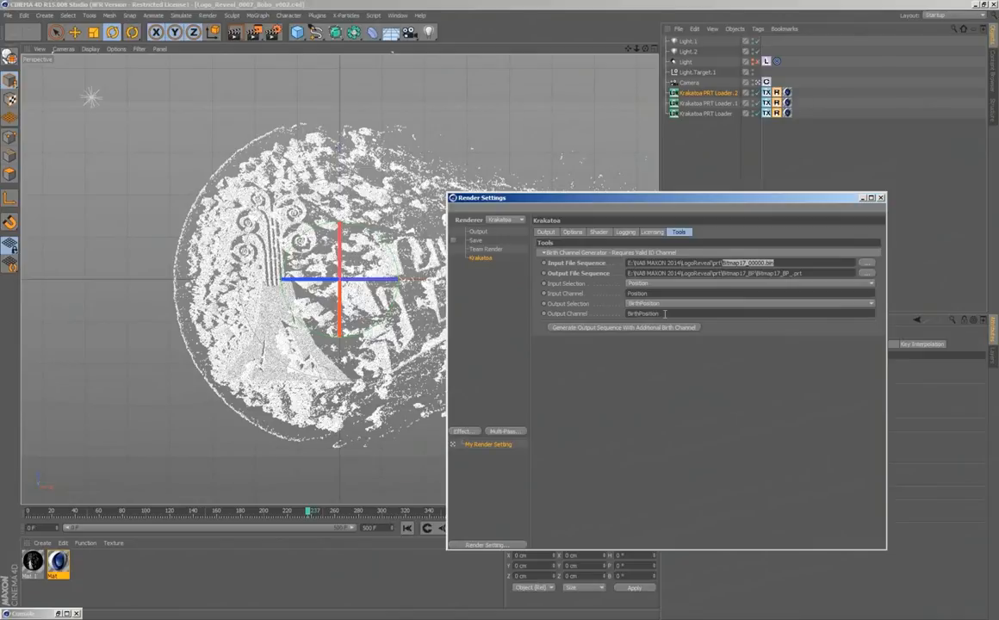
click(777, 263)
drag(802, 273, 758, 273)
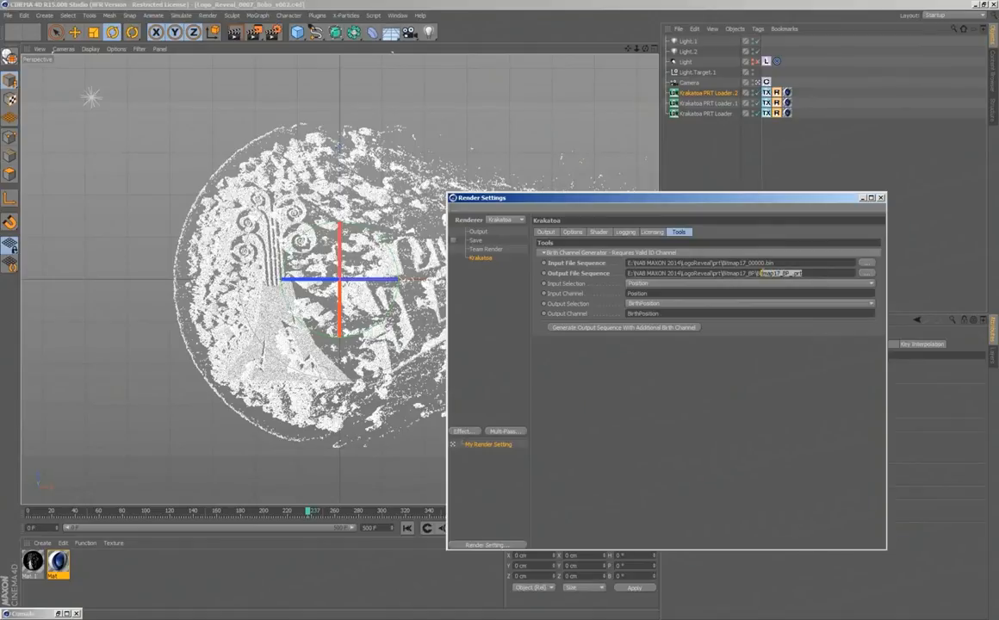
Set the Birth Channel Generator's output selection to <CustomChannel> and name the output channel Test
click(654, 306)
click(666, 311)
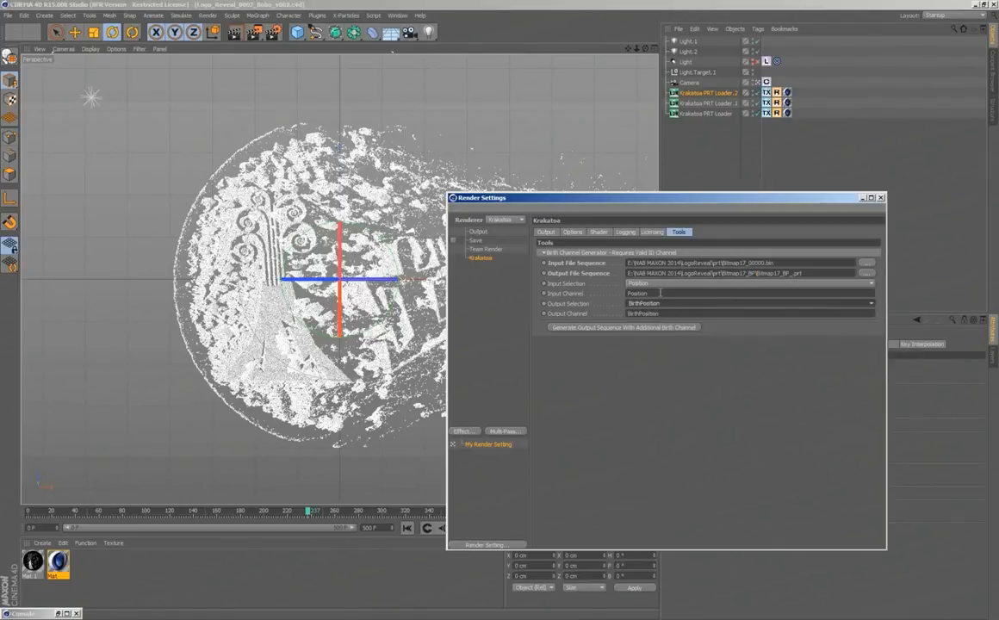
click(655, 305)
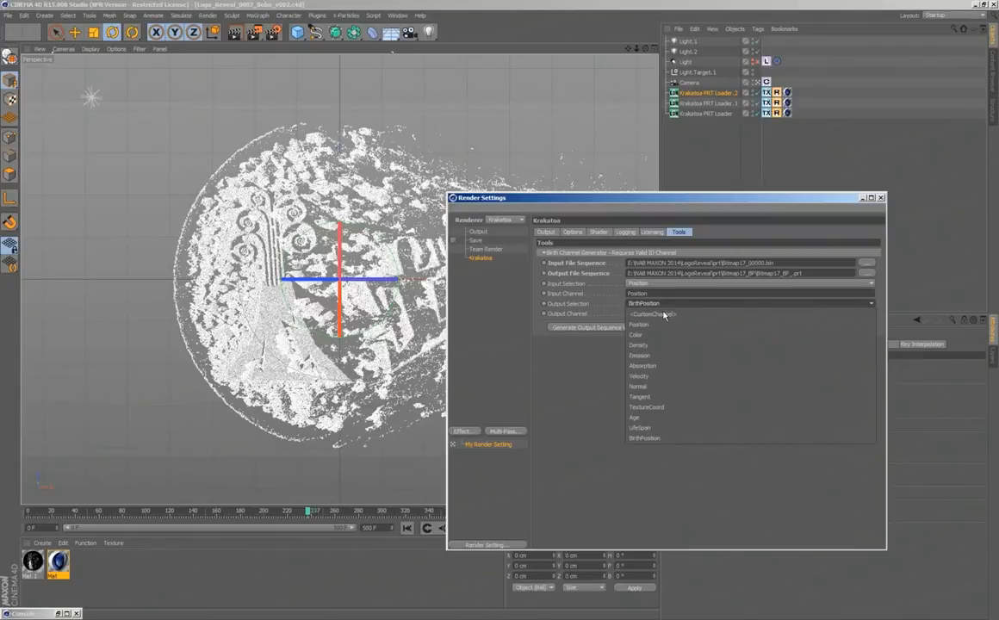
click(668, 314)
drag(668, 314, 626, 314)
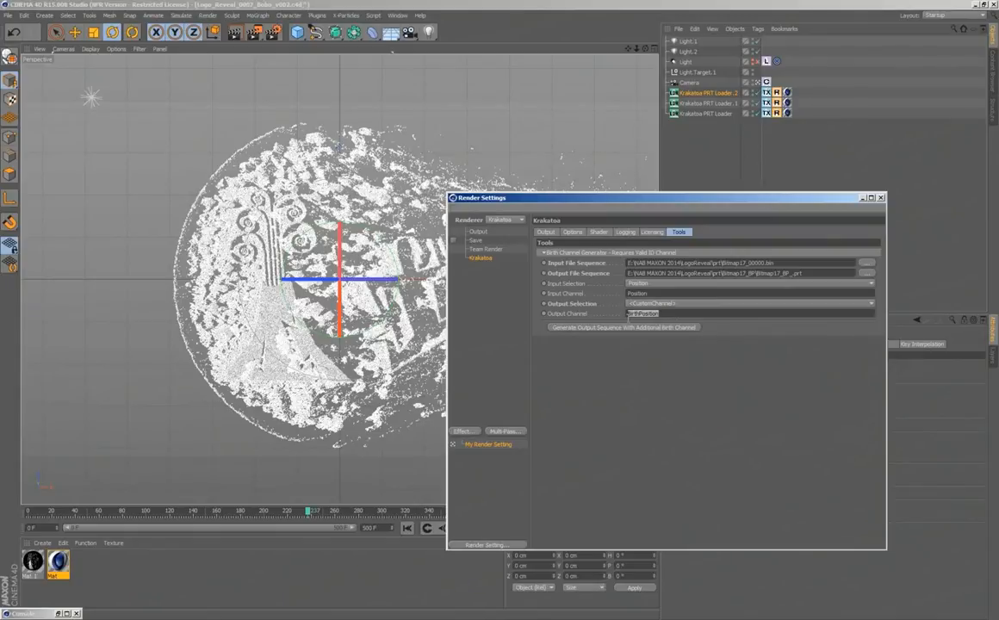
text(Test)
click(603, 327)
drag(663, 204, 690, 158)
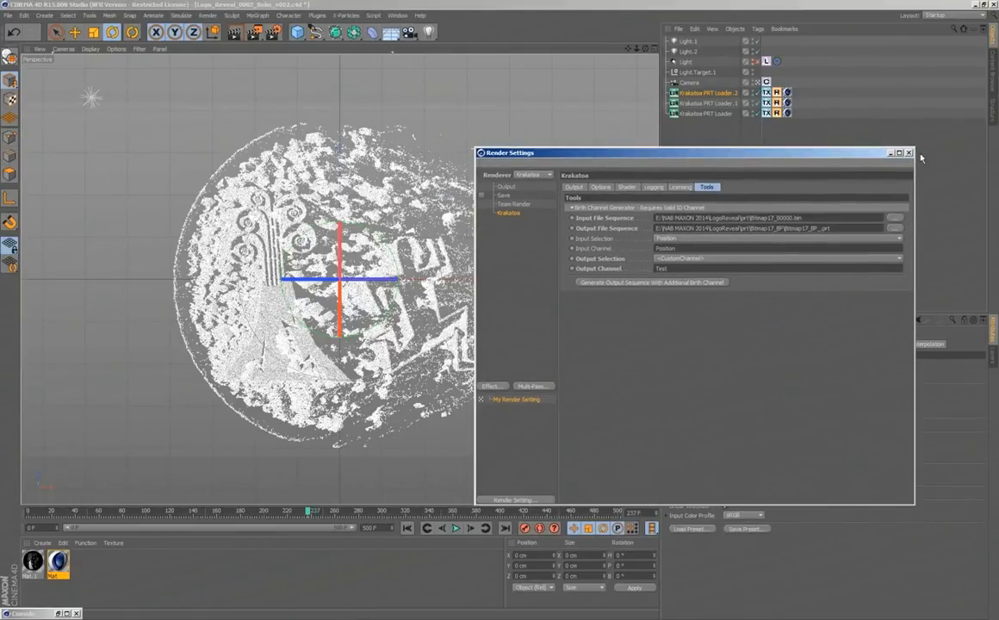